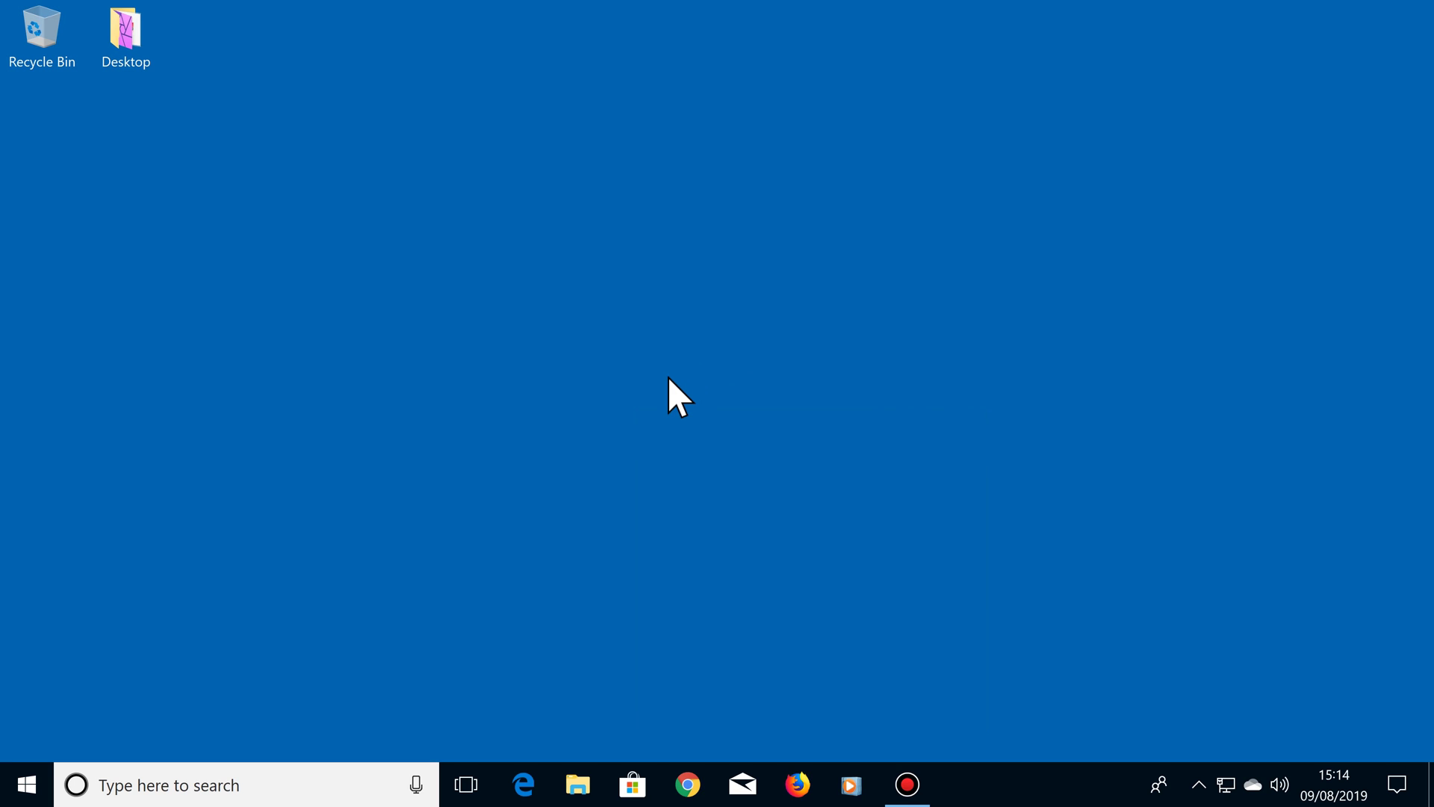
Step: Run 'wmic diskdrive get status, model' in Command Prompt to list each drive's model and status
{"action": "left_click", "coordinate": [319, 781]}
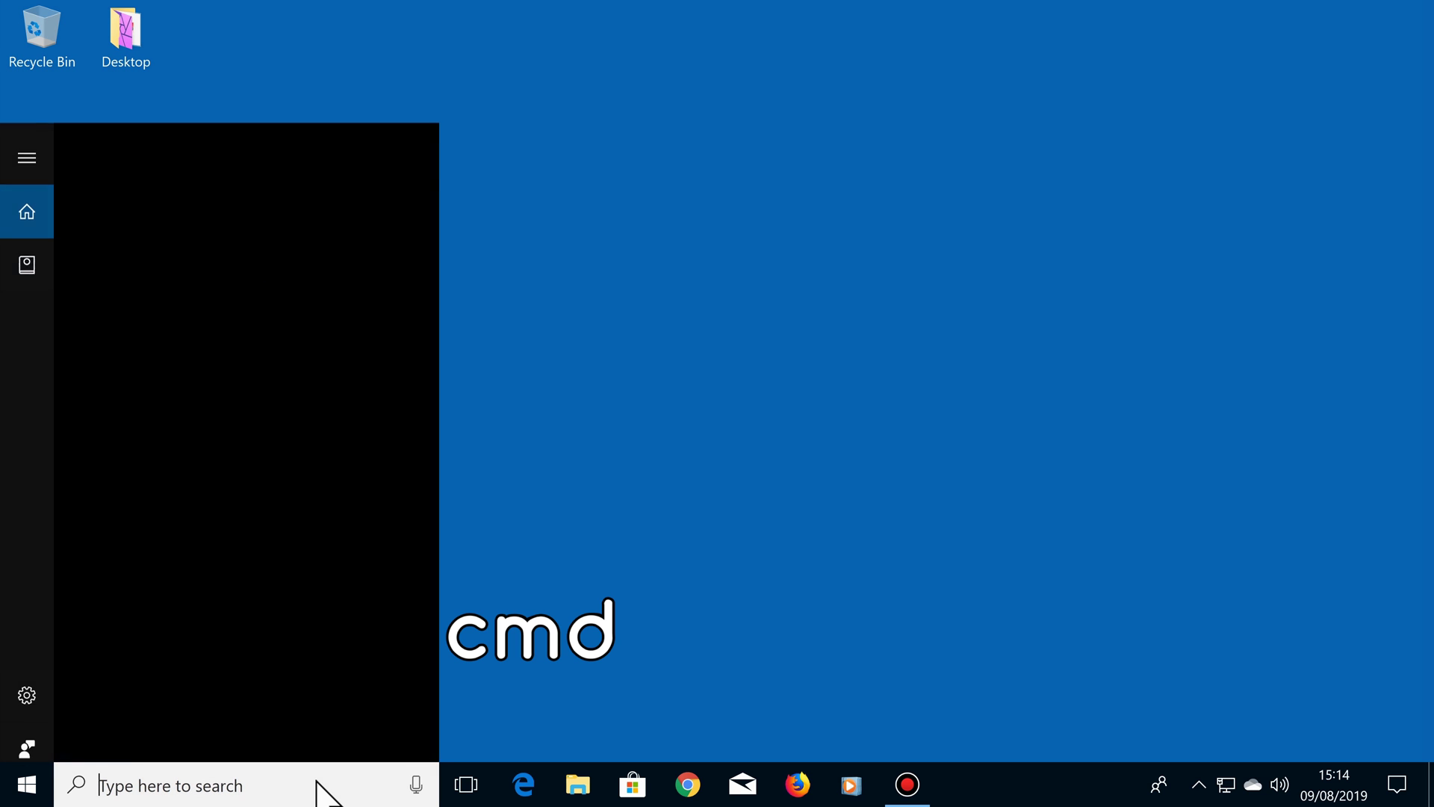
{"action": "type", "text": "cmd"}
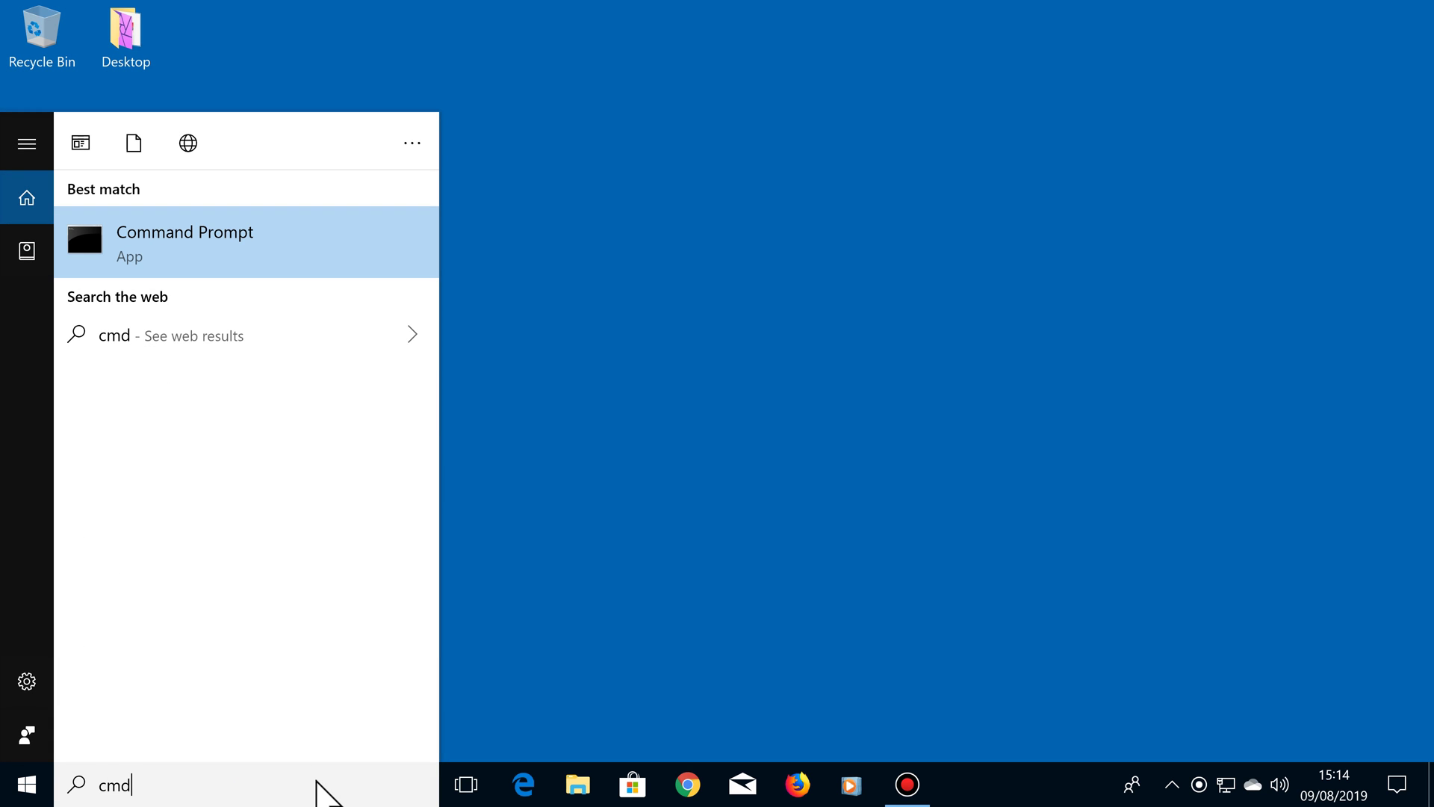
{"action": "left_click", "coordinate": [205, 231]}
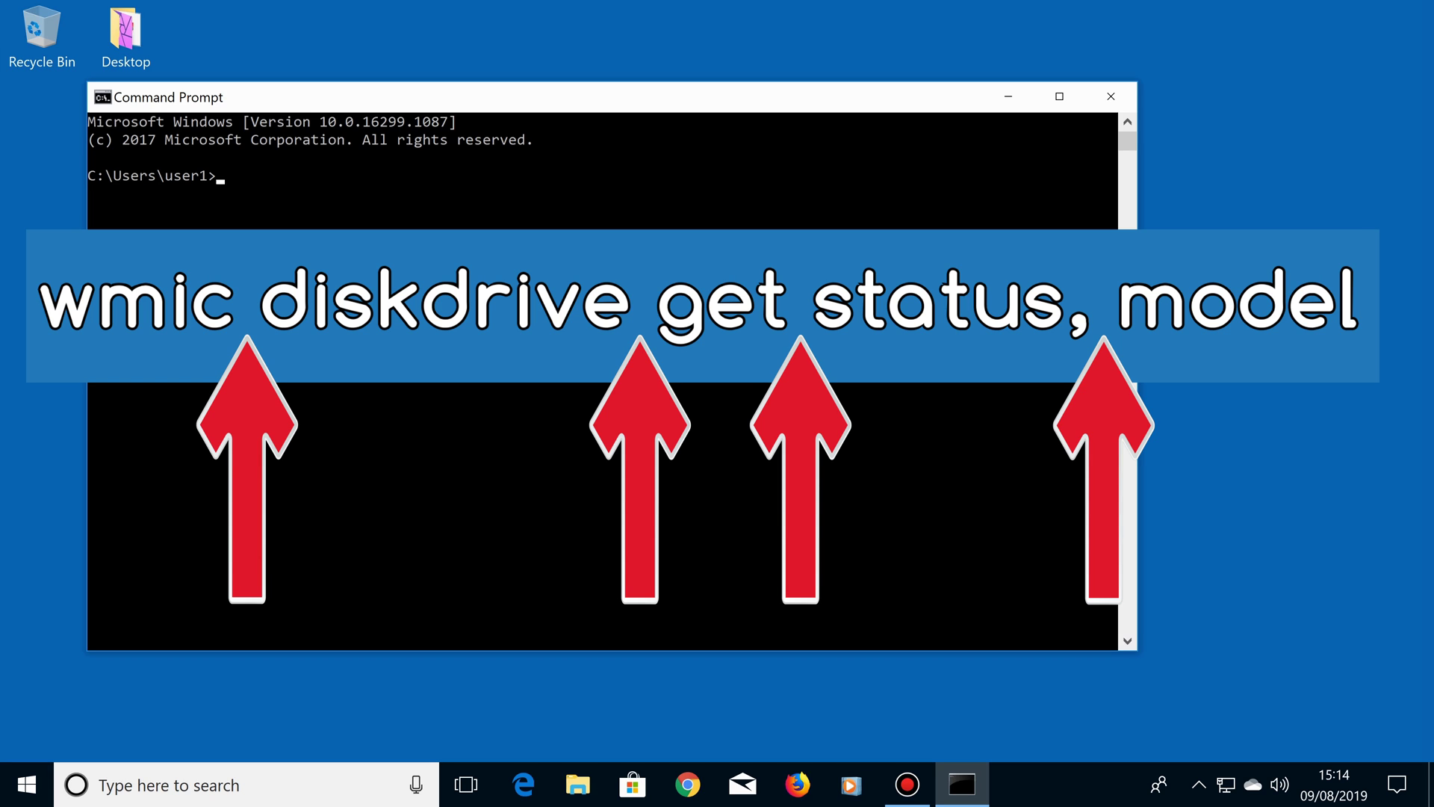
{"action": "type", "text": "wmic diskdrive"}
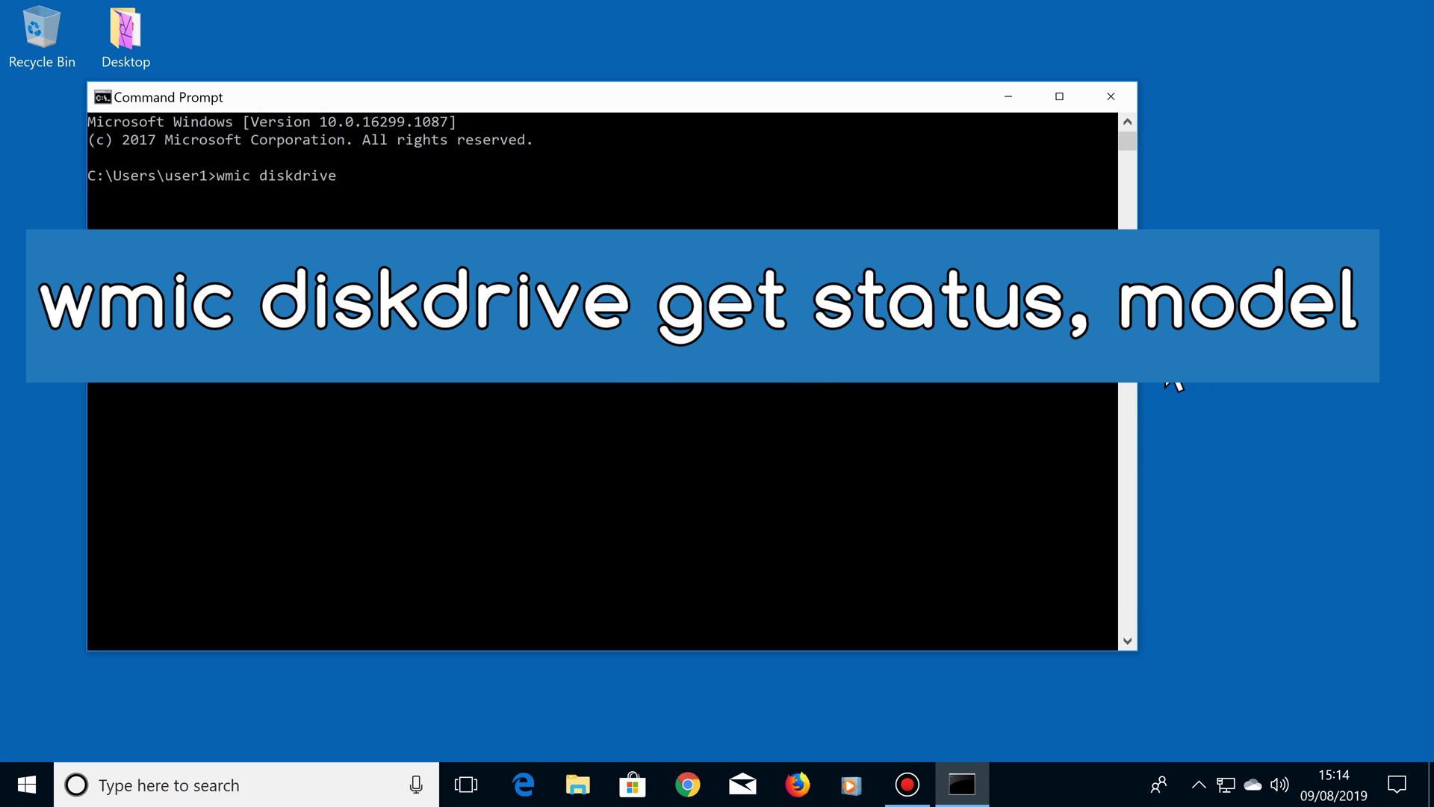
{"action": "type", "text": " get status"}
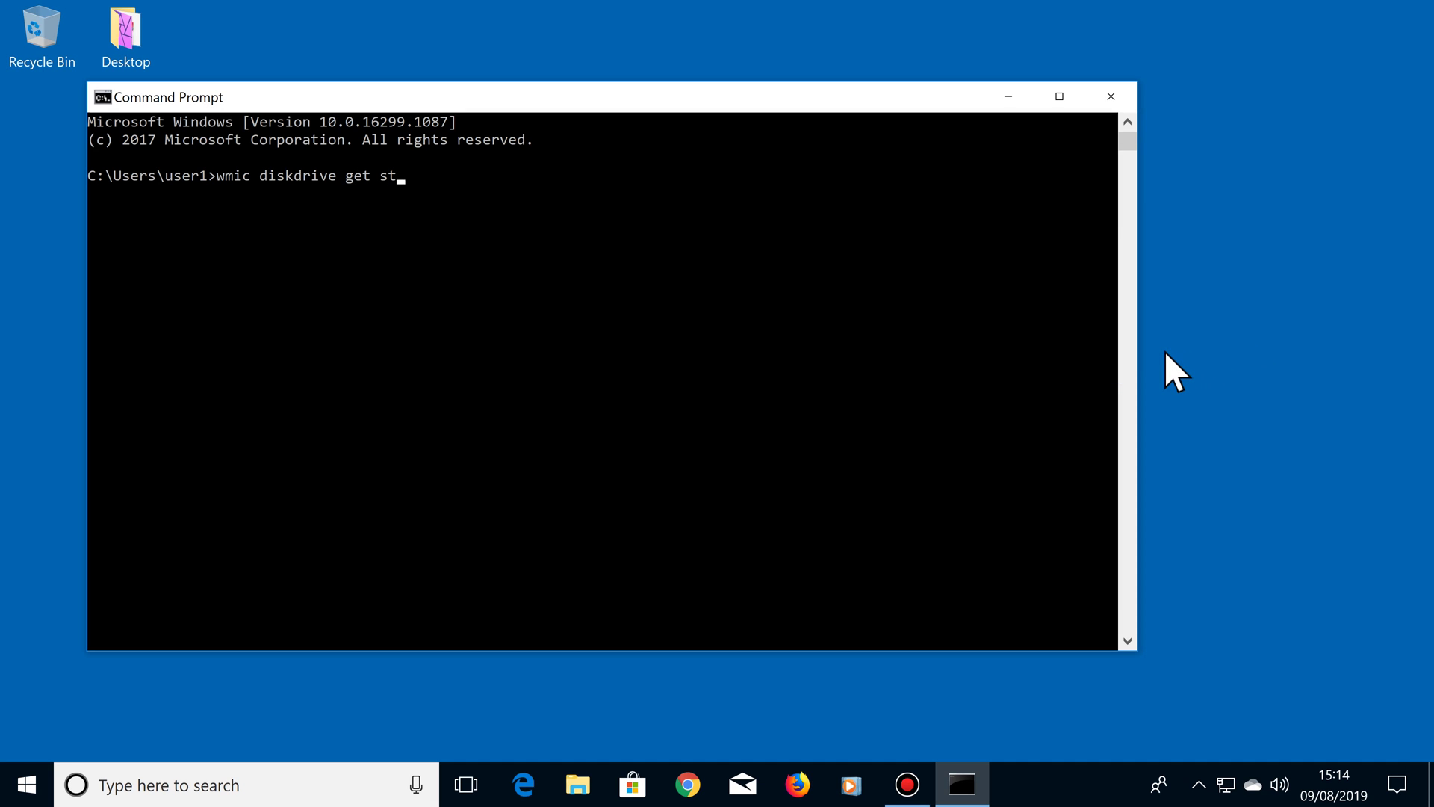
{"action": "type", "text": ", model"}
{"action": "key", "text": "Return"}
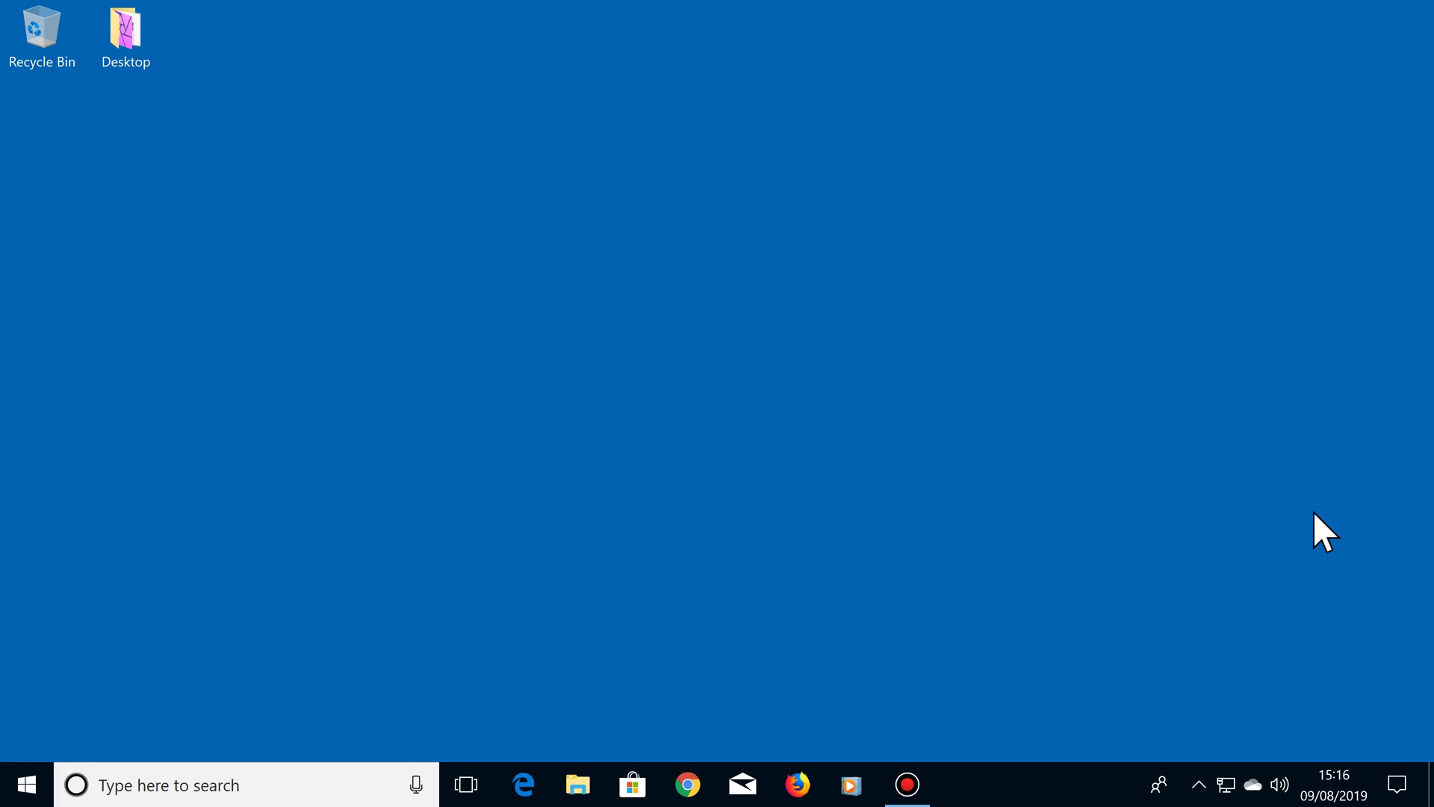
Step: Scan Local Disk (C:) for errors with Check from its Properties Tools tab
{"action": "left_click", "coordinate": [588, 786]}
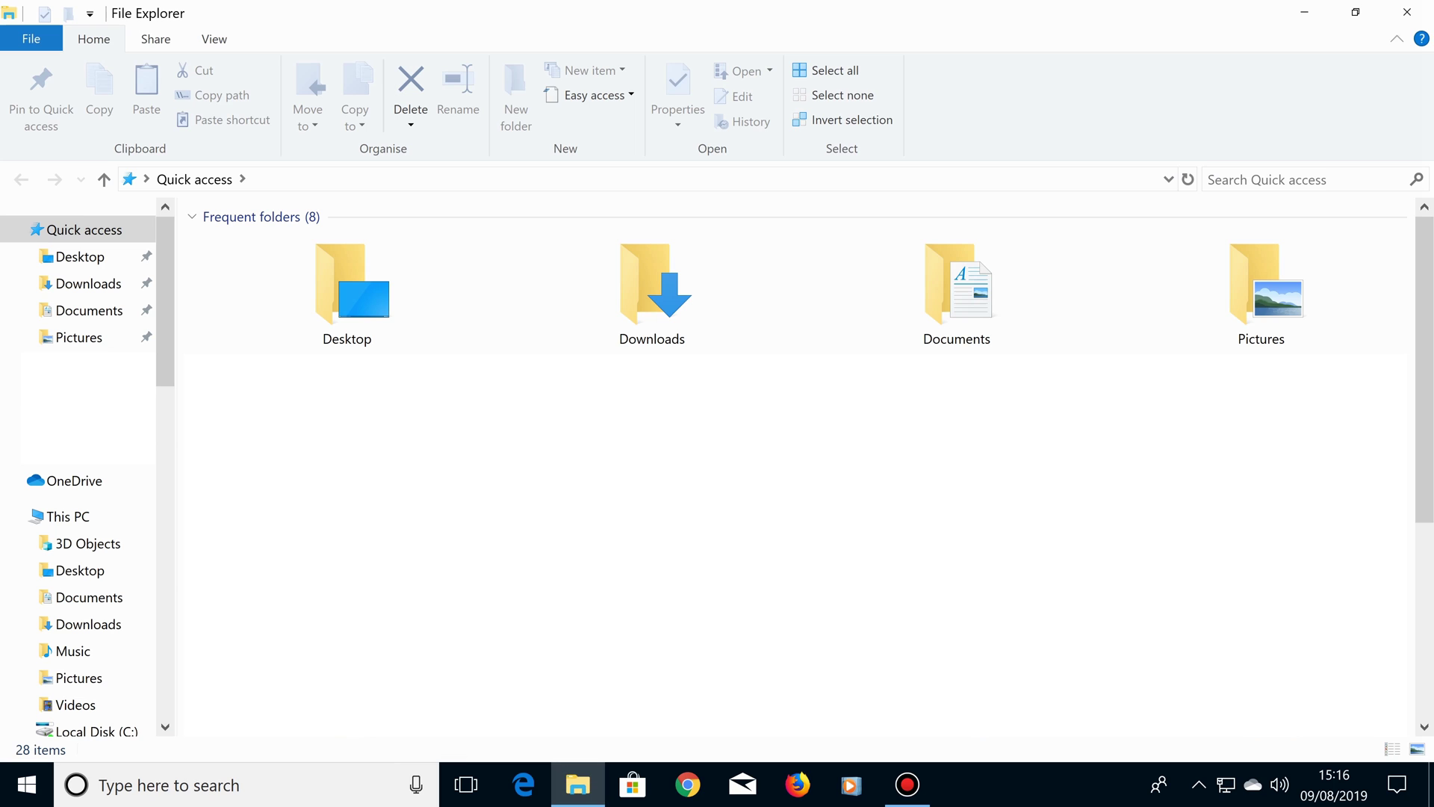
{"action": "left_click", "coordinate": [71, 517]}
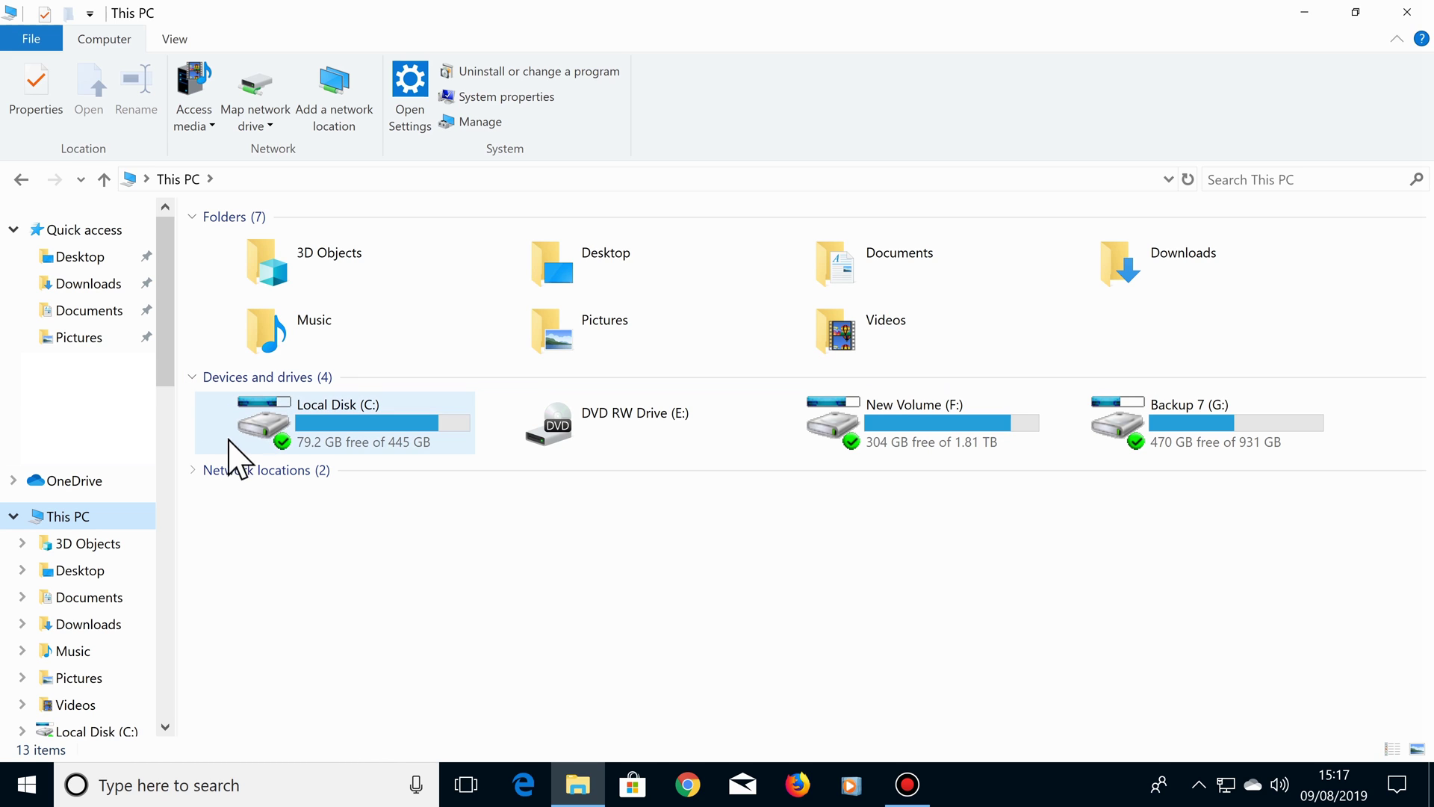
{"action": "right_click", "coordinate": [264, 424]}
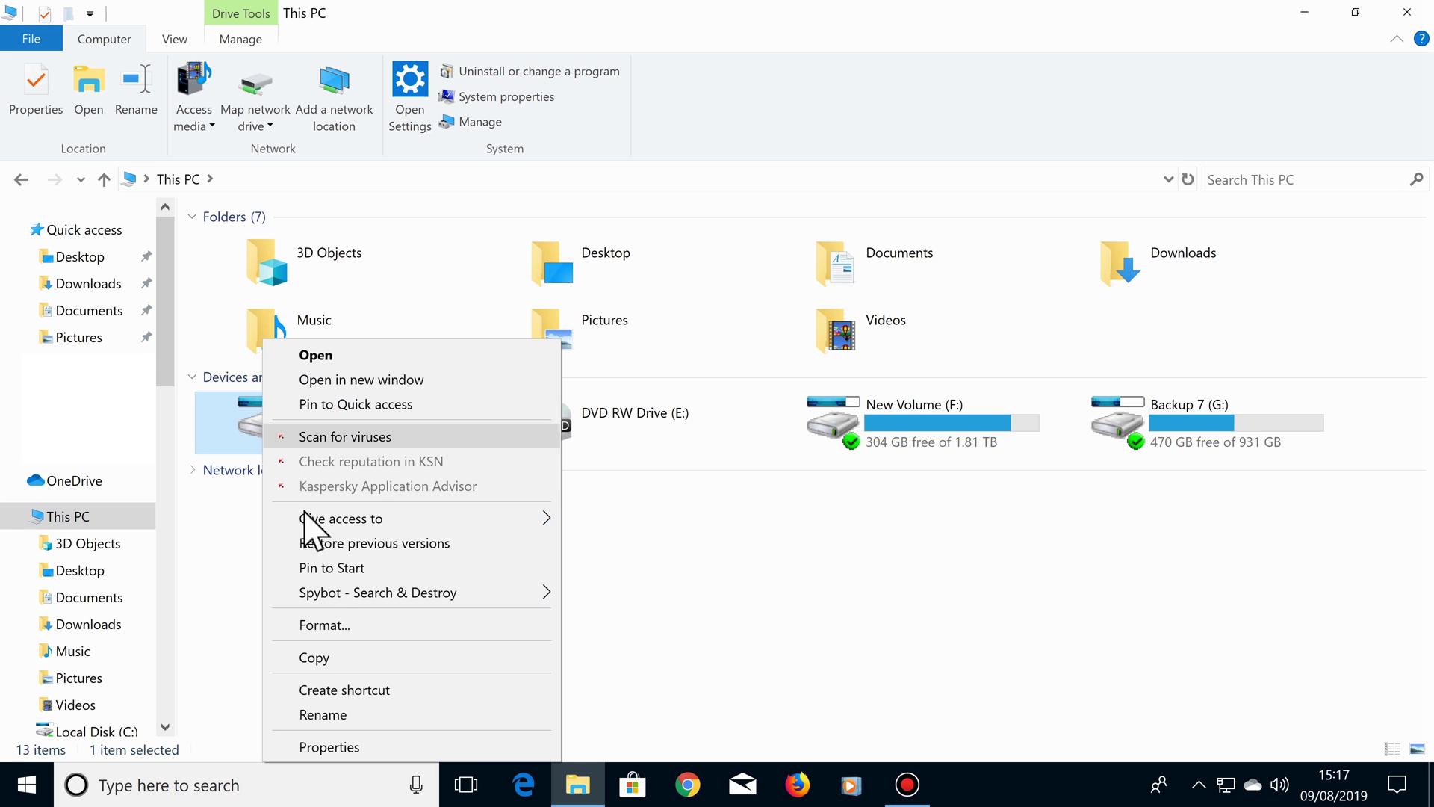
{"action": "left_click", "coordinate": [398, 747]}
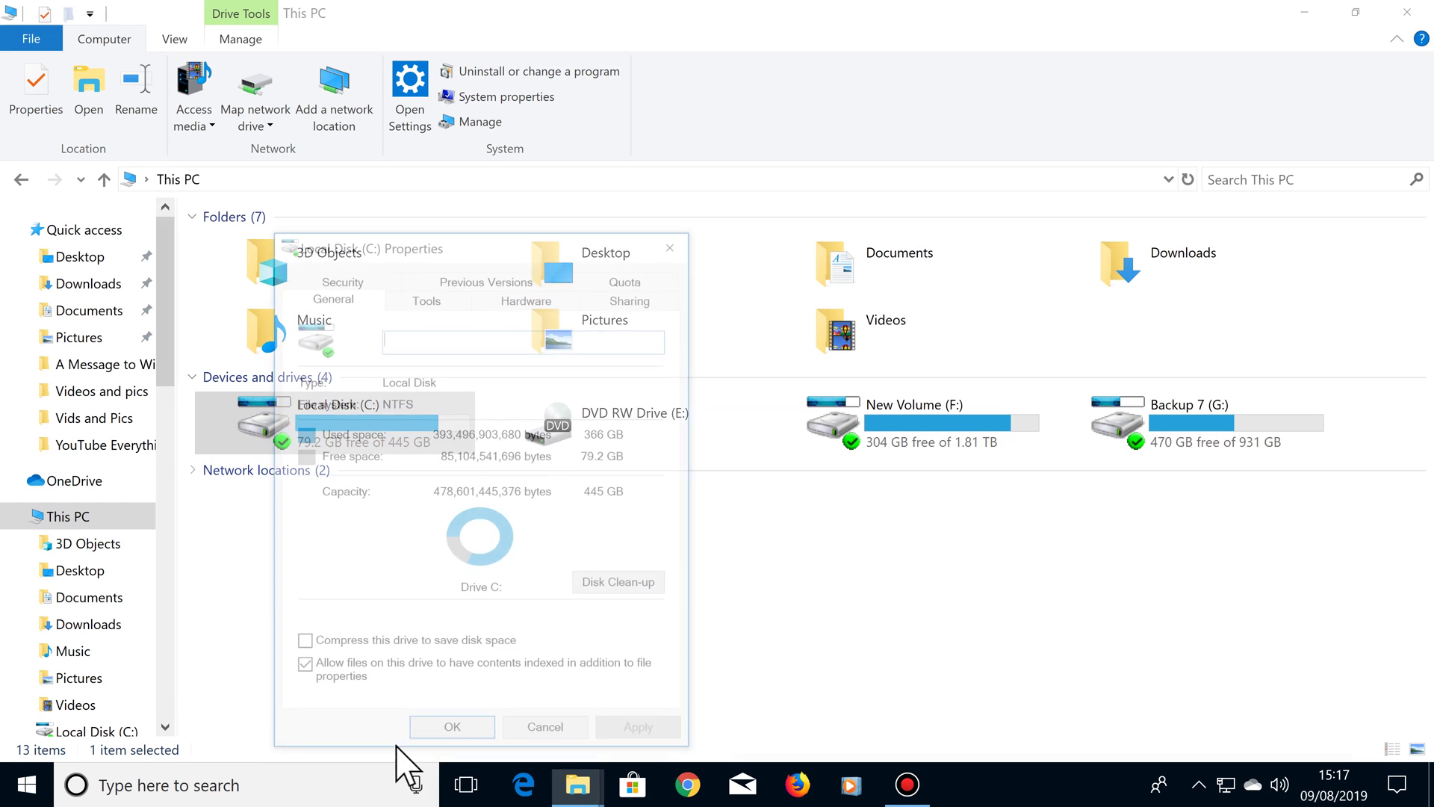
{"action": "left_click", "coordinate": [1407, 12]}
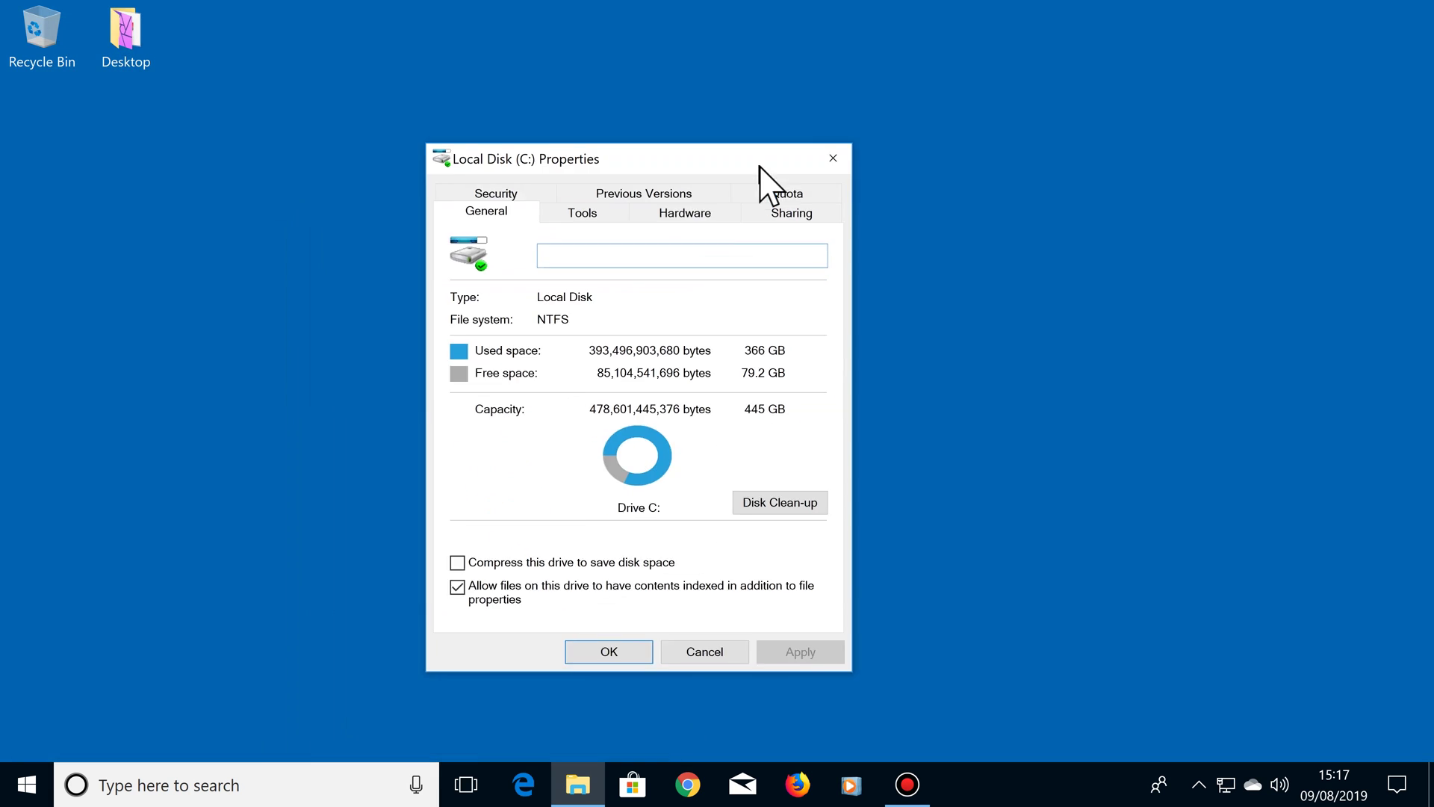
{"action": "left_click", "coordinate": [617, 212]}
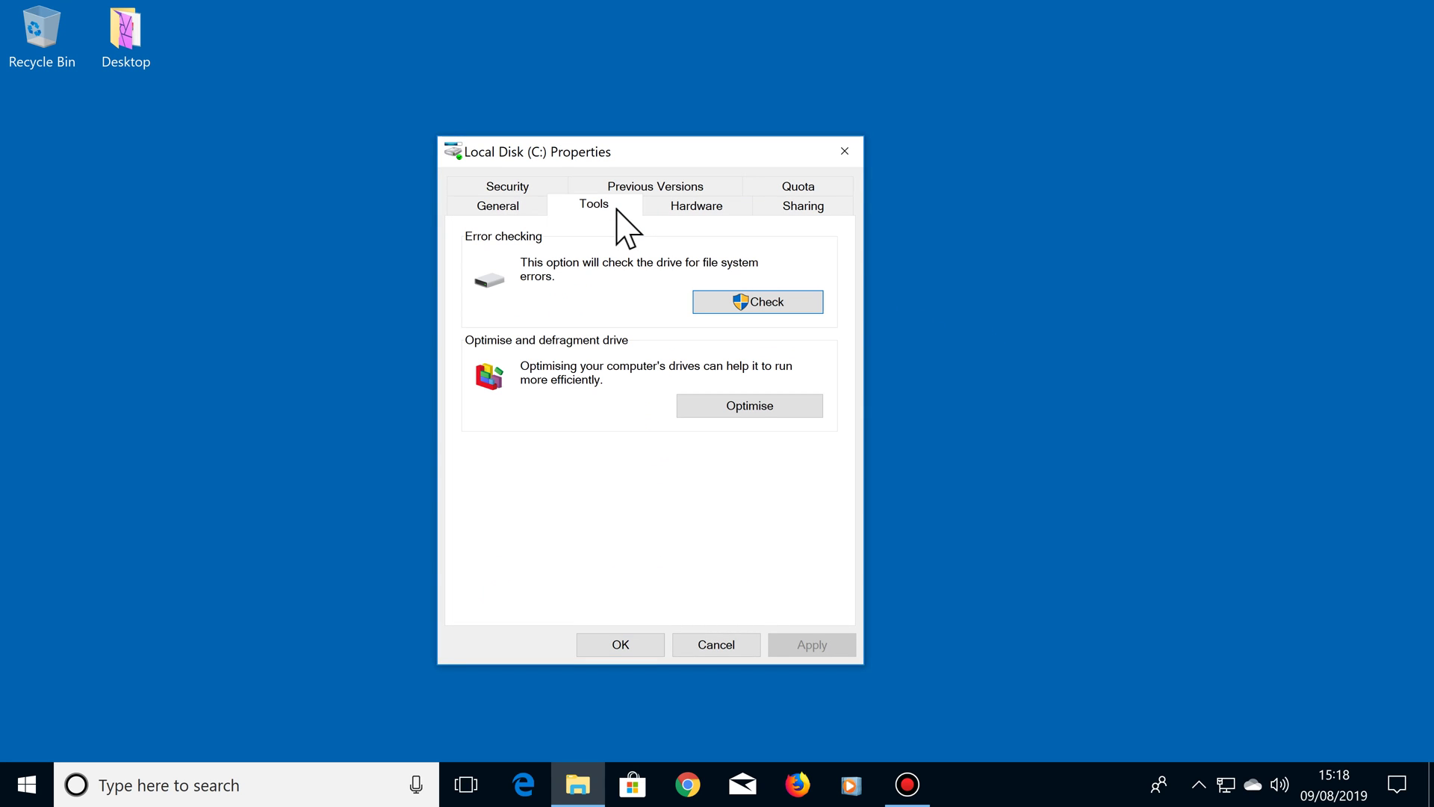
{"action": "left_click", "coordinate": [817, 303]}
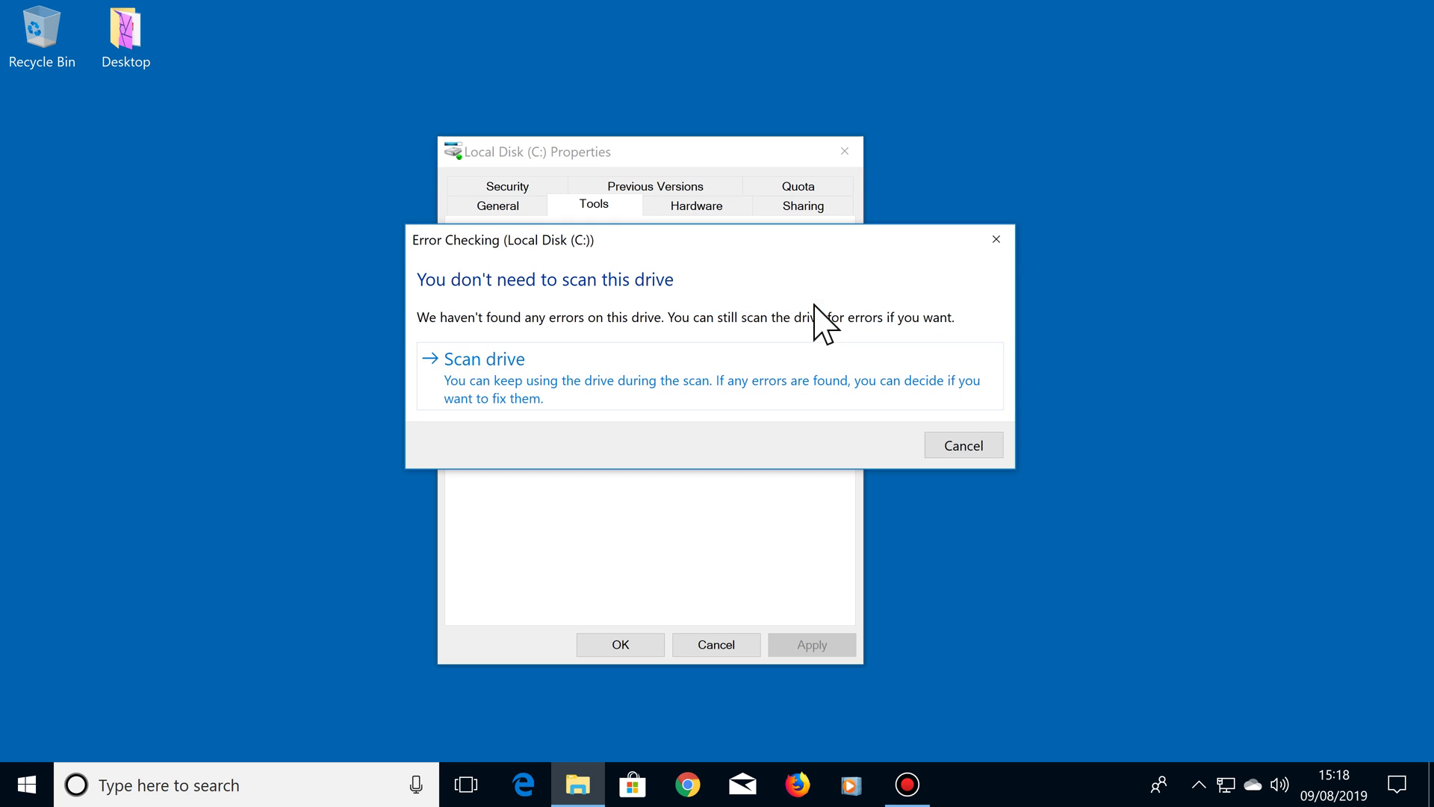
{"action": "left_click", "coordinate": [527, 366]}
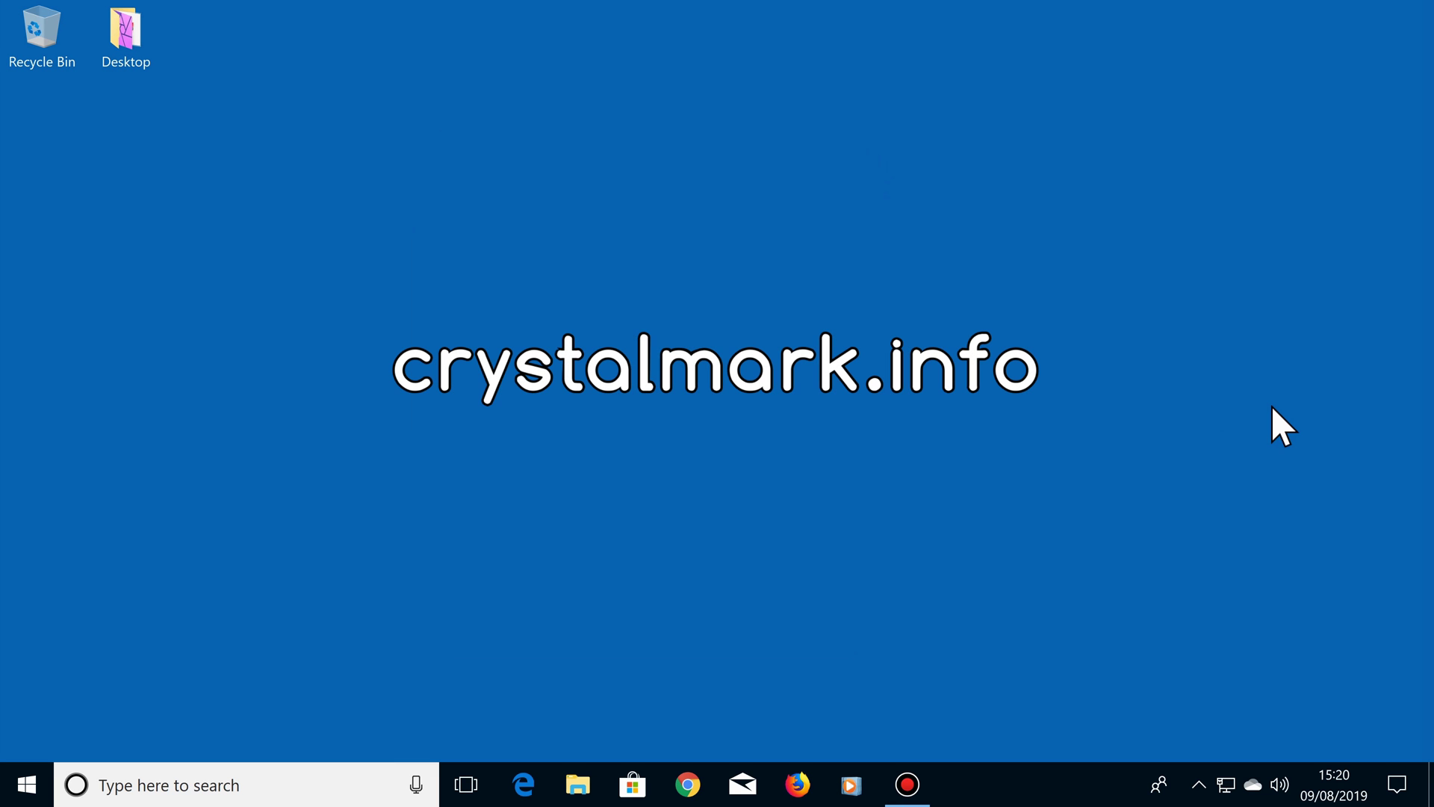
Step: Save the CrystalDiskInfo Standard Edition installer from crystalmark.info to the Desktop and close Chrome
{"action": "left_click", "coordinate": [687, 784]}
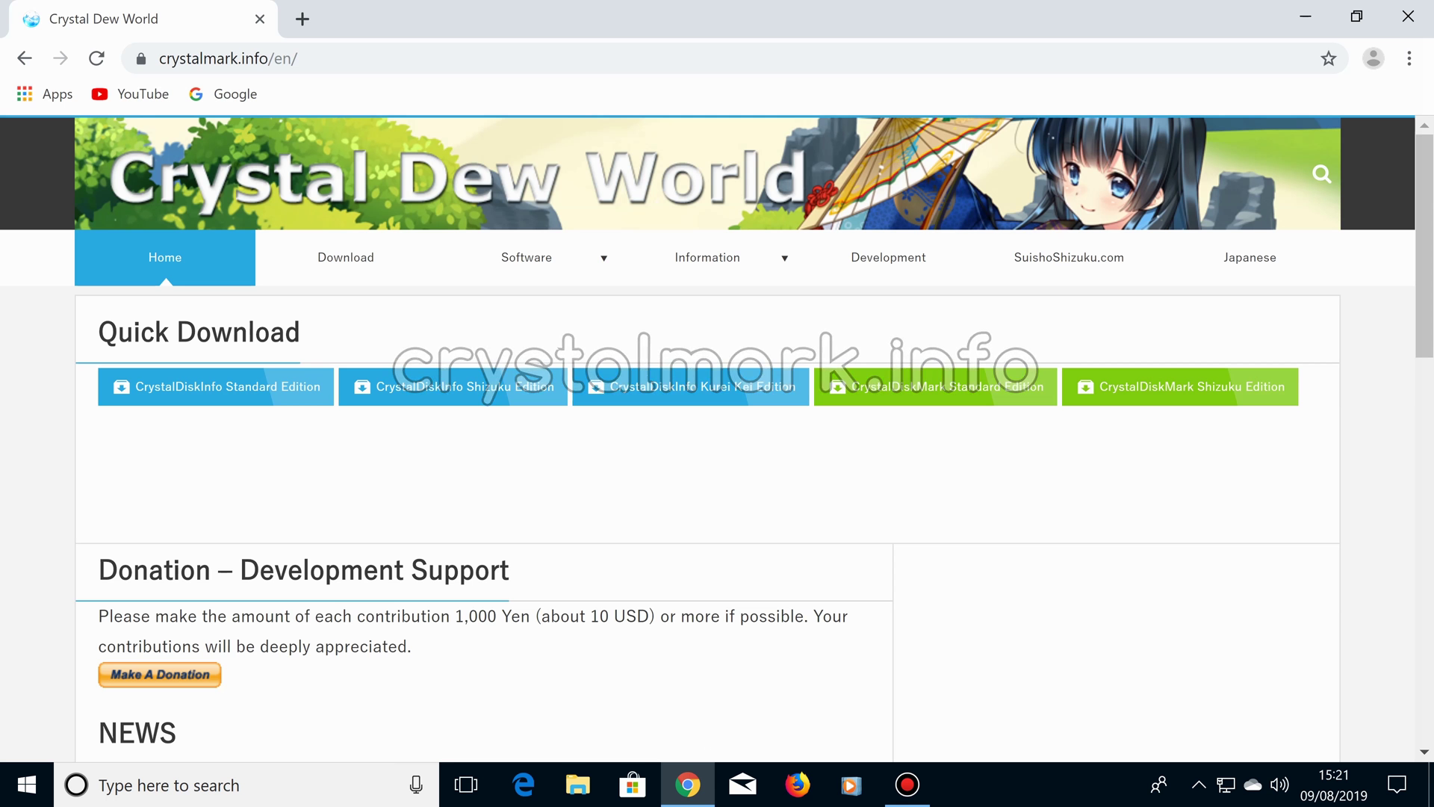
{"action": "left_click", "coordinate": [248, 396]}
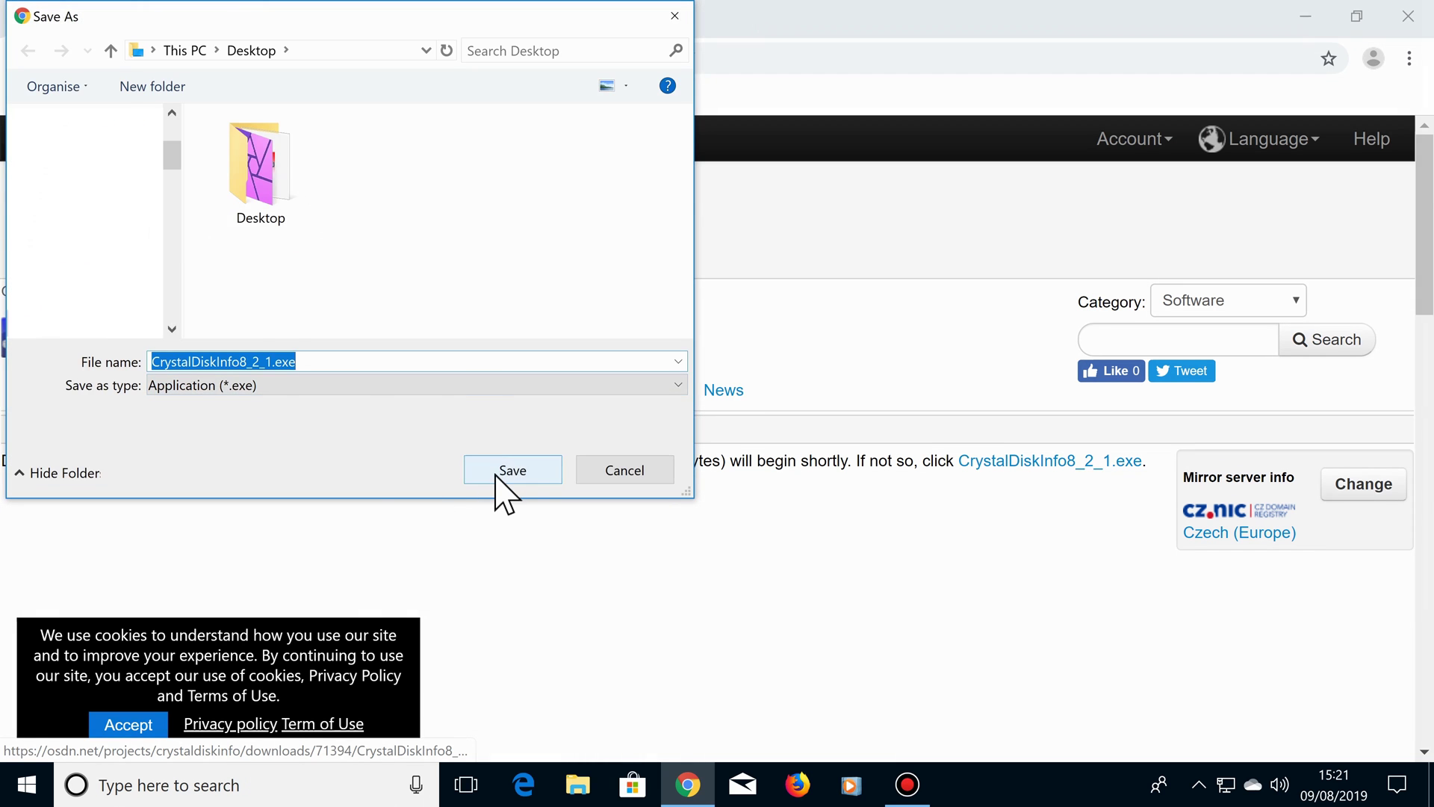
{"action": "left_click", "coordinate": [501, 478]}
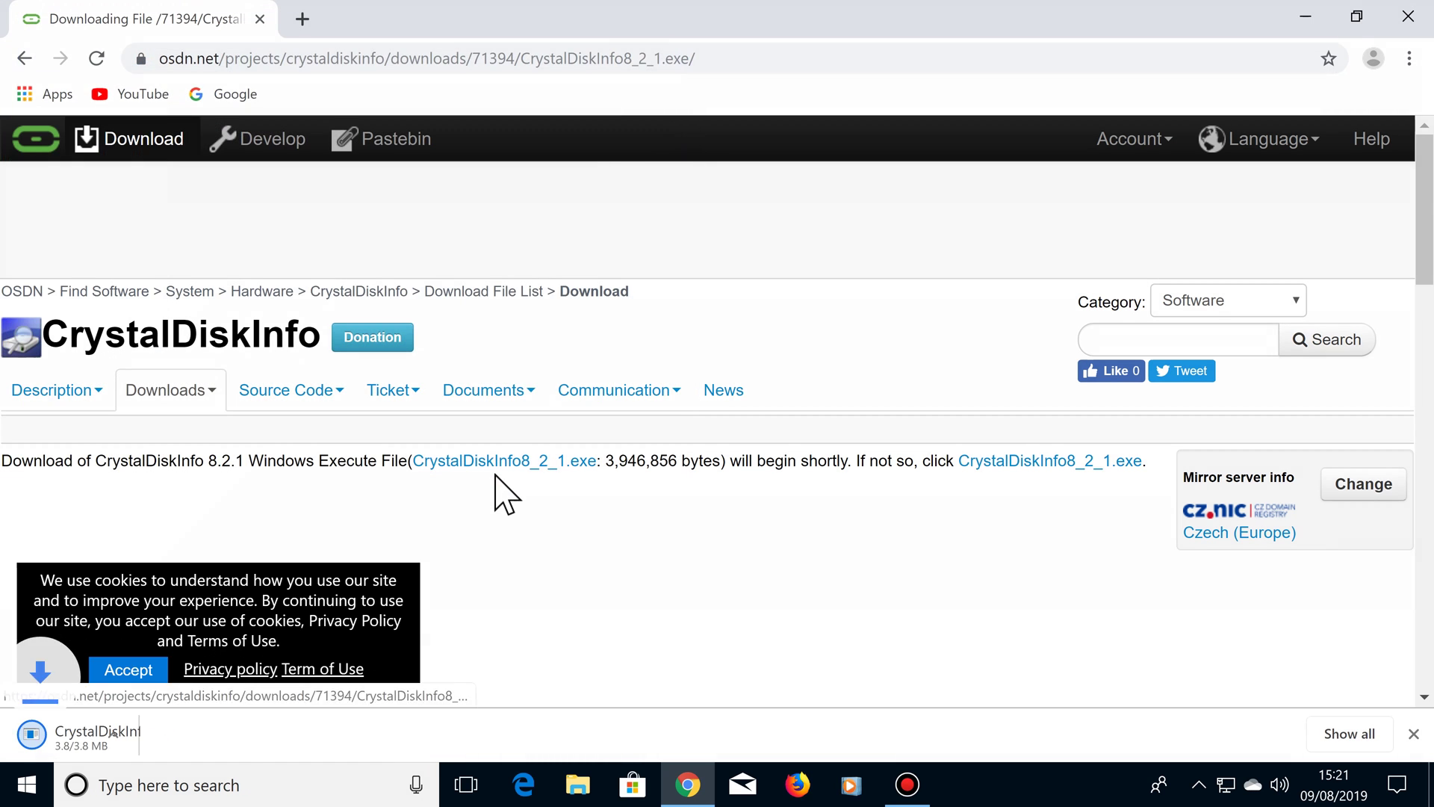
{"action": "left_click", "coordinate": [1407, 16]}
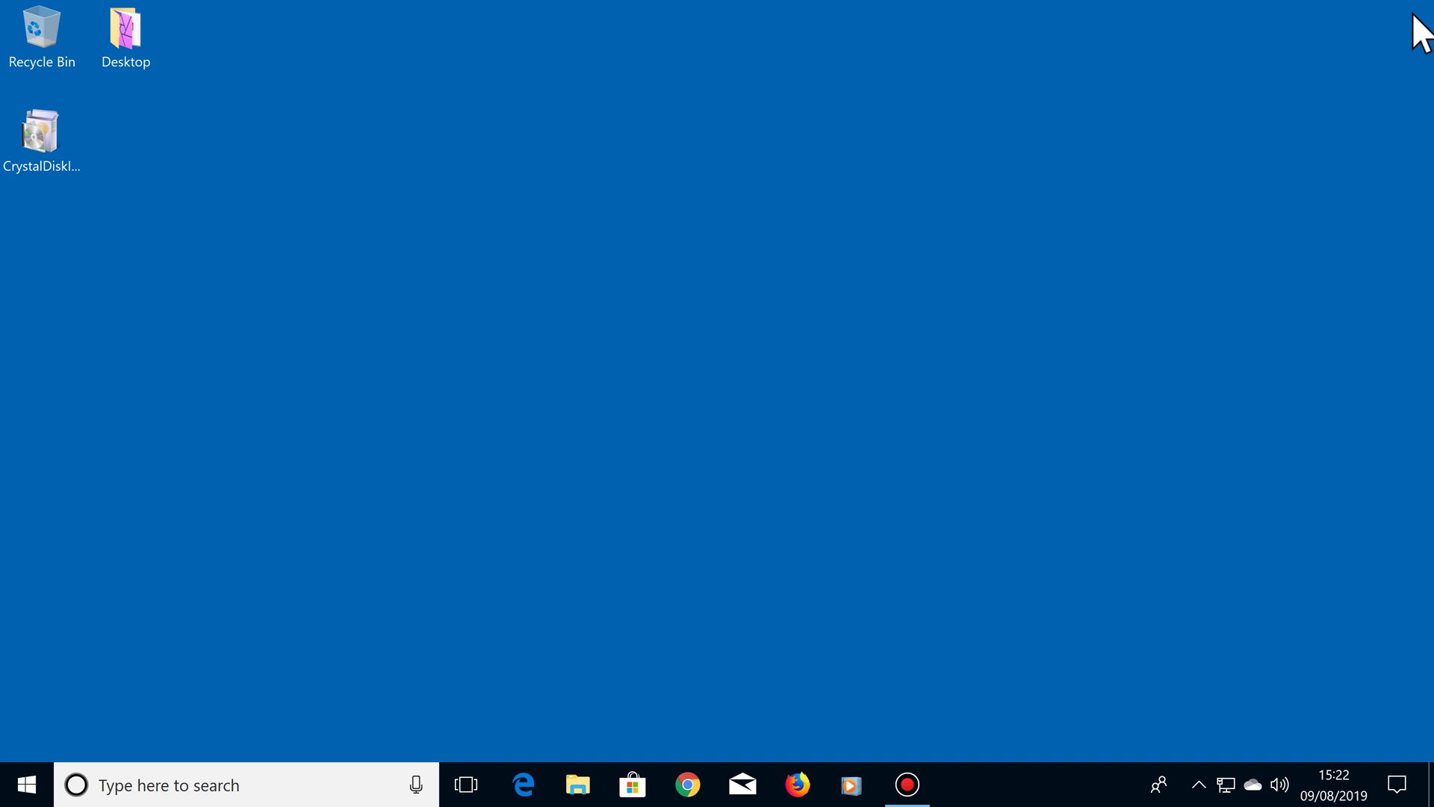
Step: Install CrystalDiskInfo 8.2.1 keeping the default location, Start Menu folder and tasks, then launch it
{"action": "double_click", "coordinate": [62, 154]}
{"action": "key", "text": "Up"}
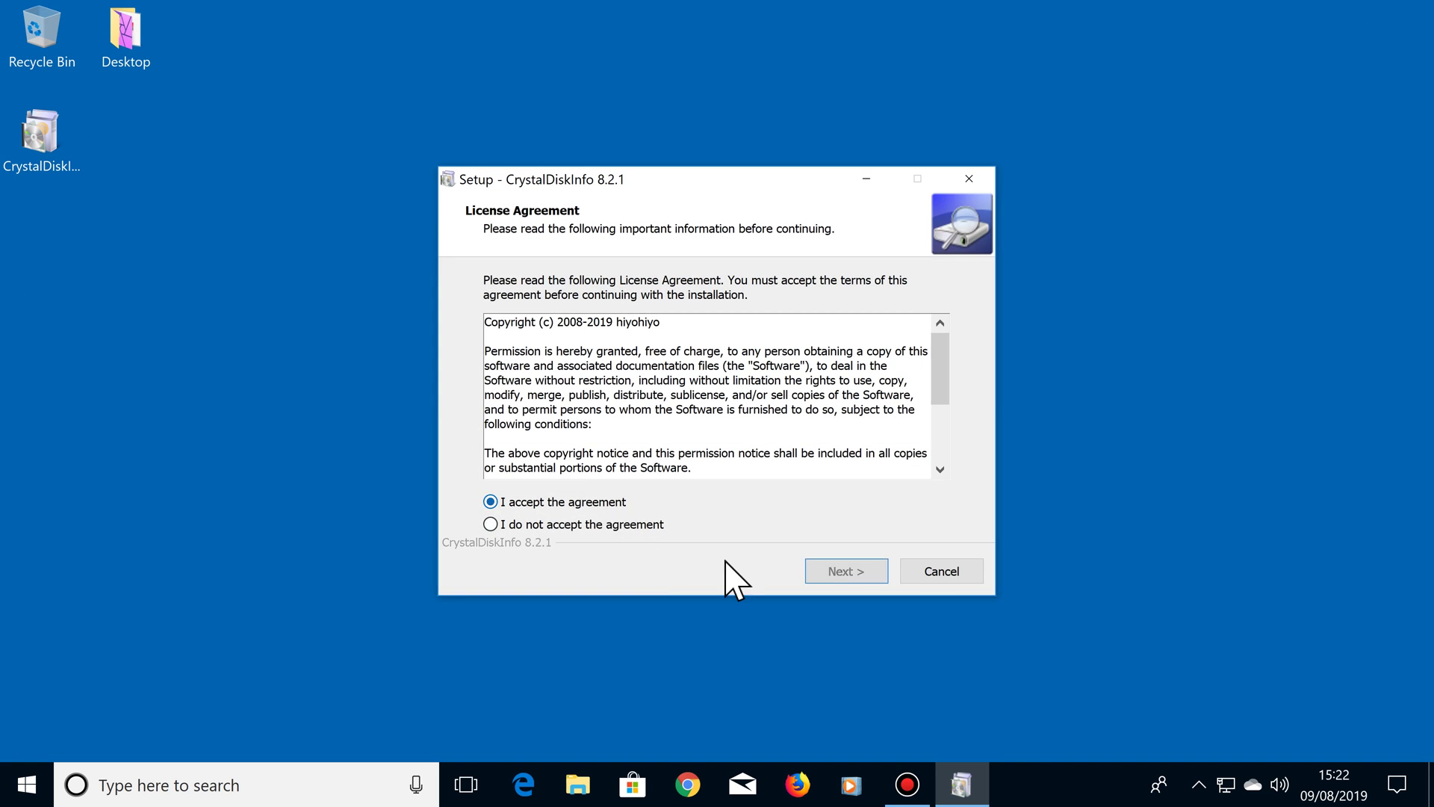
{"action": "left_click", "coordinate": [873, 572]}
{"action": "left_click", "coordinate": [873, 572]}
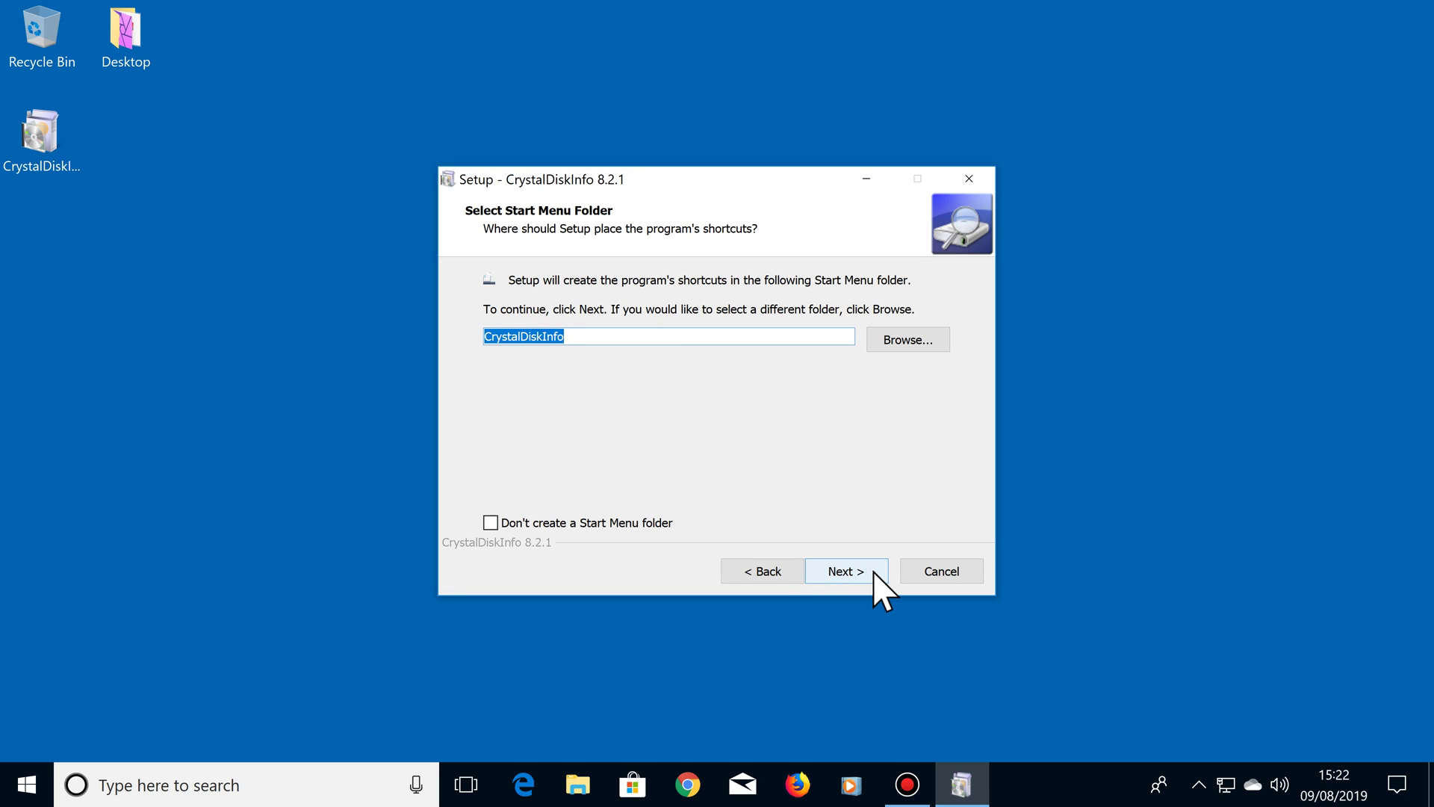
{"action": "left_click", "coordinate": [873, 572]}
{"action": "left_click", "coordinate": [873, 573]}
{"action": "left_click", "coordinate": [872, 572]}
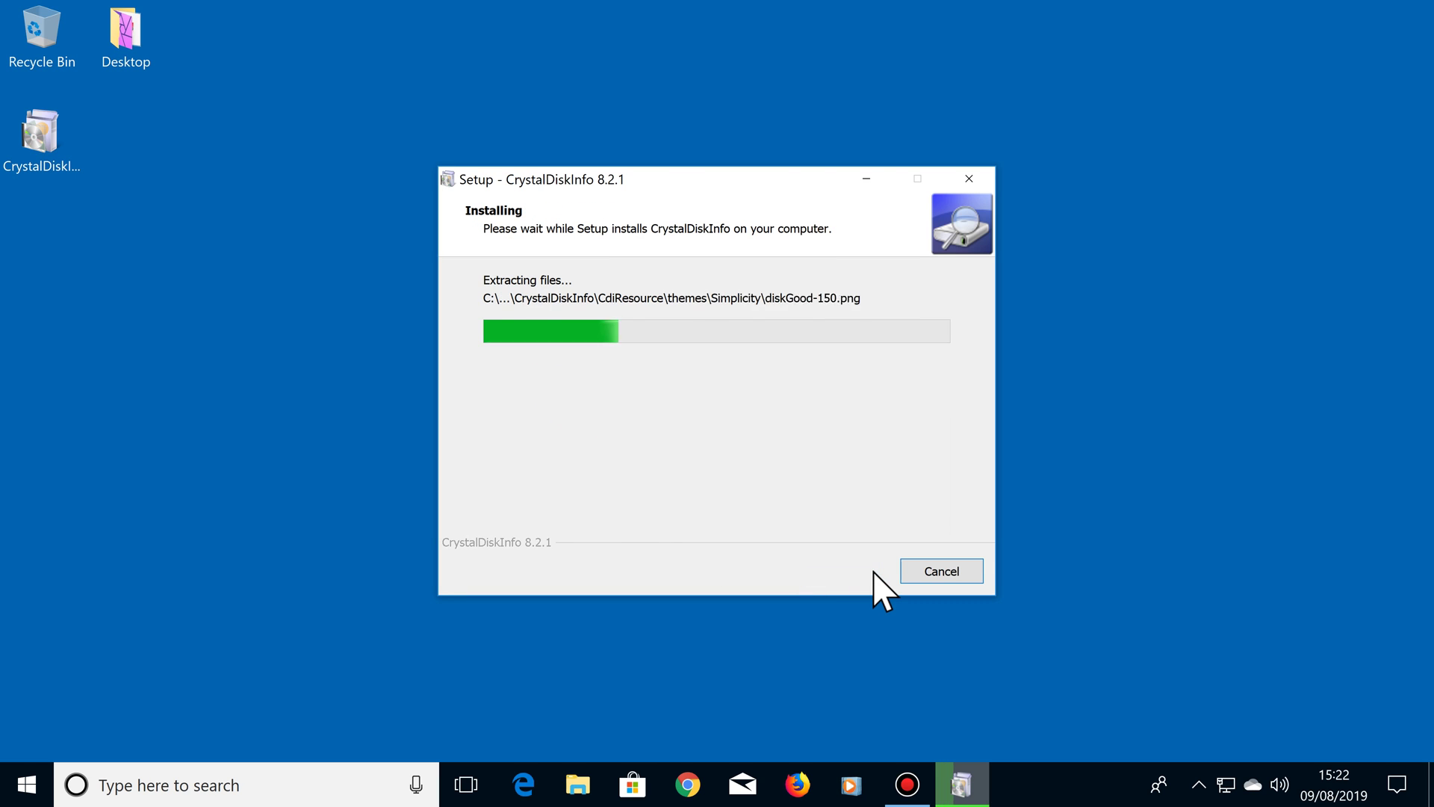
{"action": "left_click", "coordinate": [872, 572]}
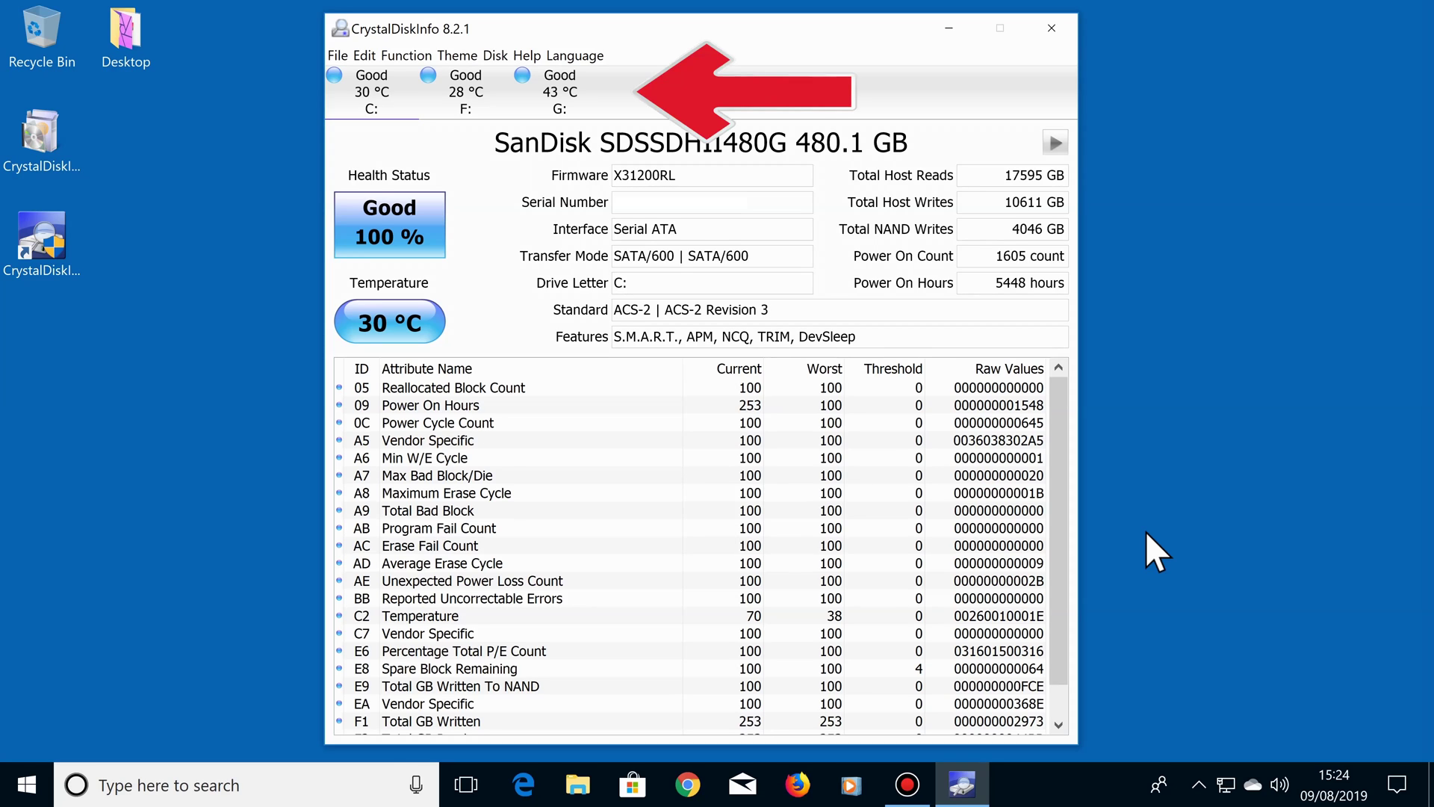
Step: Switch CrystalDiskInfo to drive F: to read its health status
{"action": "left_click", "coordinate": [470, 112]}
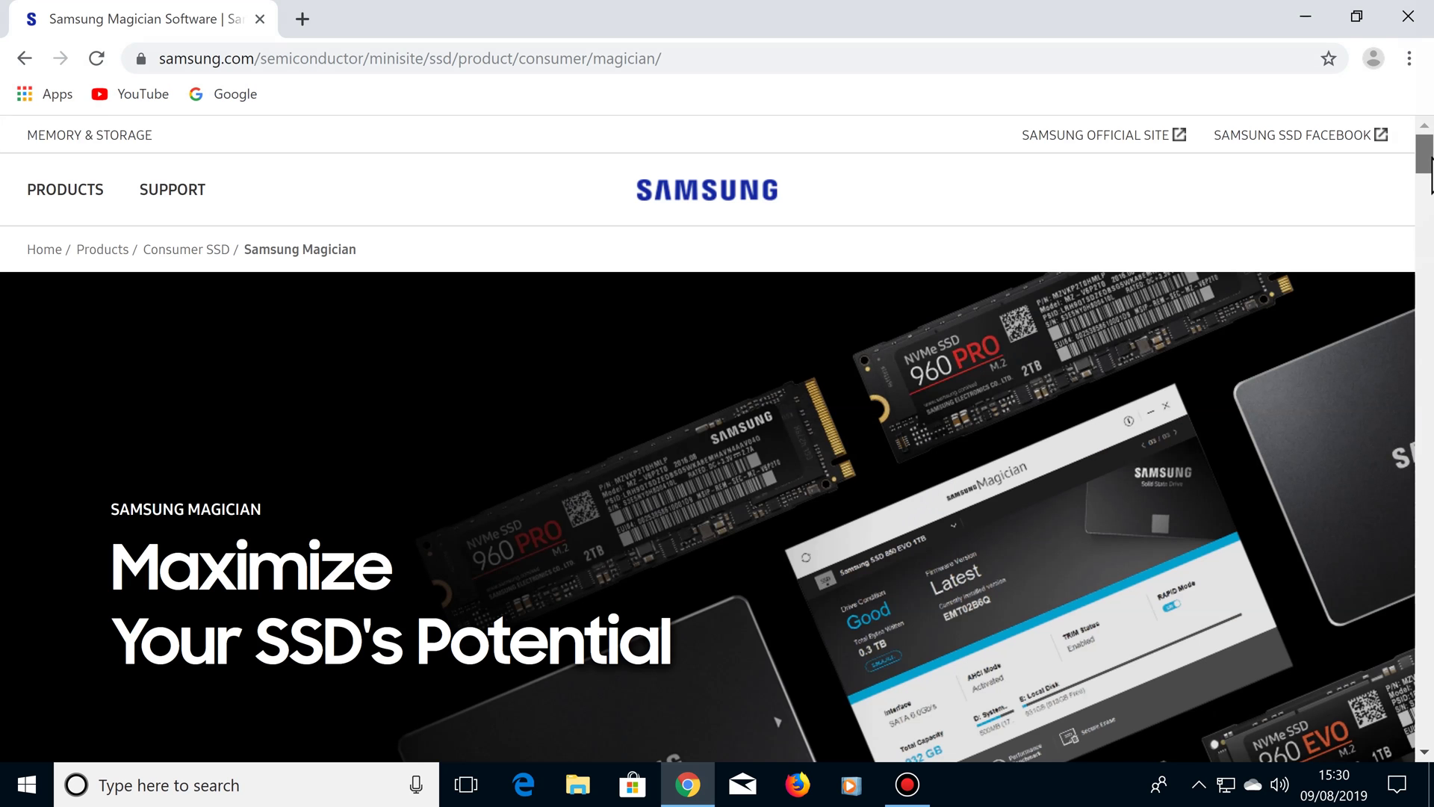
Step: Scroll down through the Samsung Magician page on samsung.com
{"action": "scroll", "coordinate": [1431, 183], "scroll_direction": "down", "scroll_amount": 2}
{"action": "left_click_drag", "start_coordinate": [1431, 185], "coordinate": [1432, 312]}
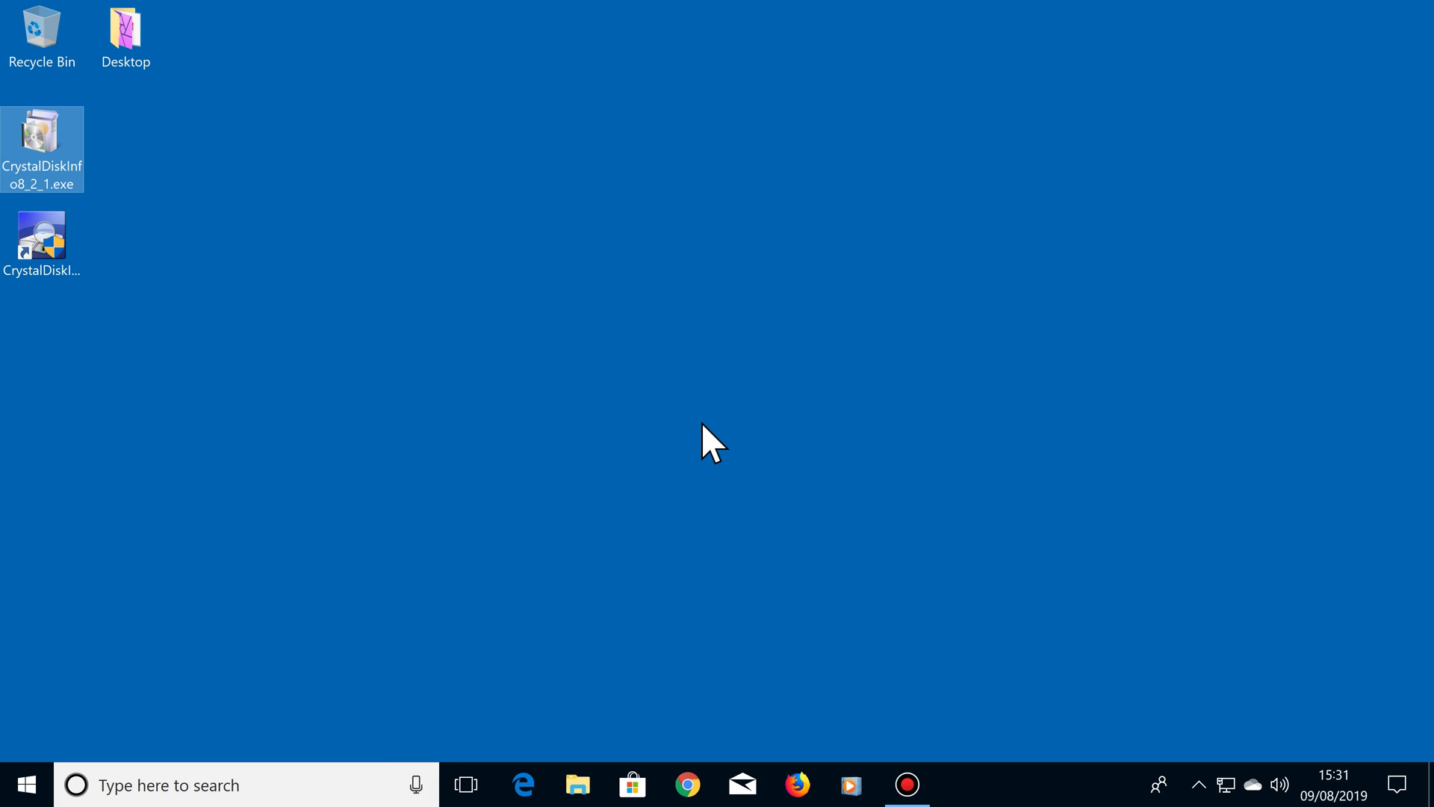
Step: Open System Information from the Windows search
{"action": "left_click", "coordinate": [313, 782]}
{"action": "type", "text": "syste"}
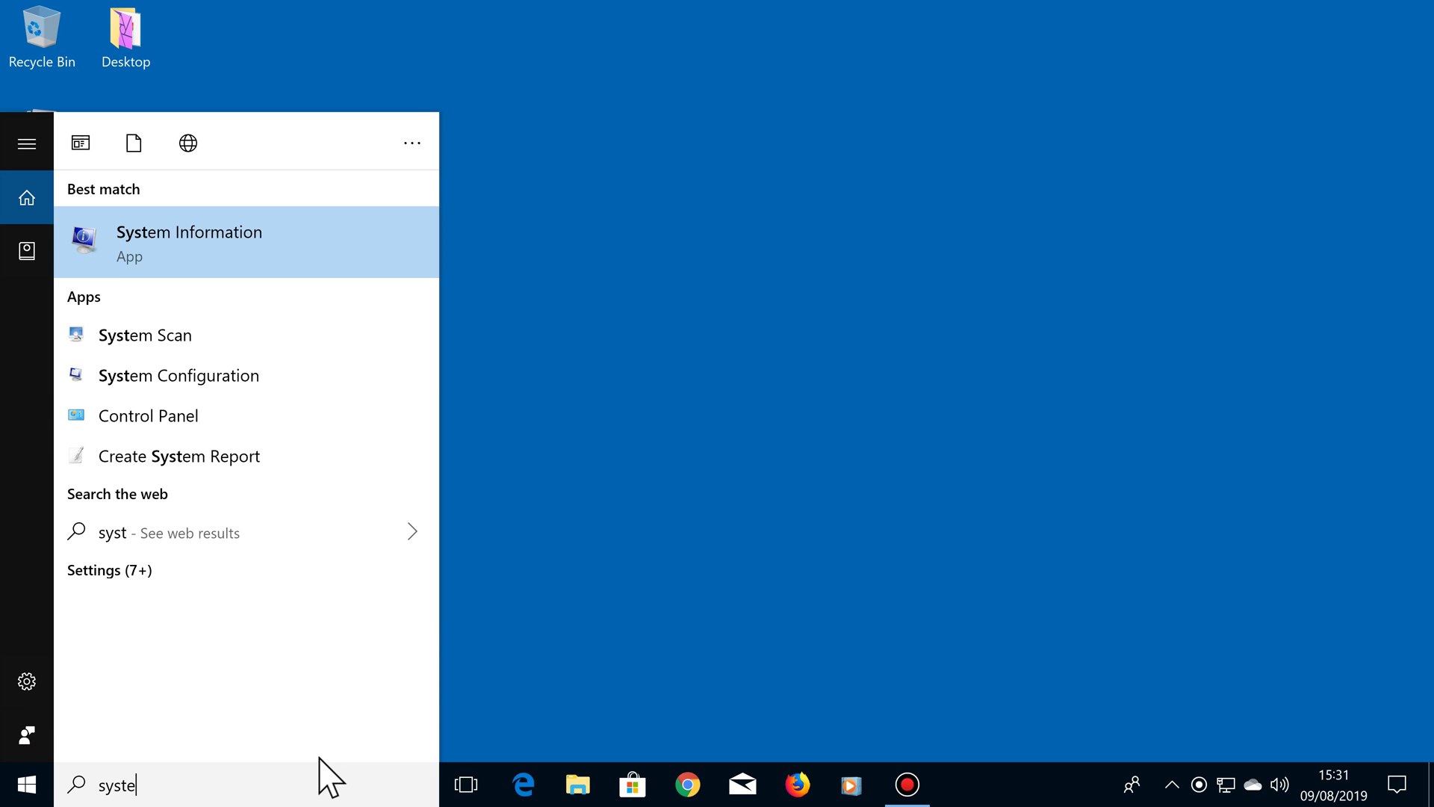
{"action": "type", "text": "m information"}
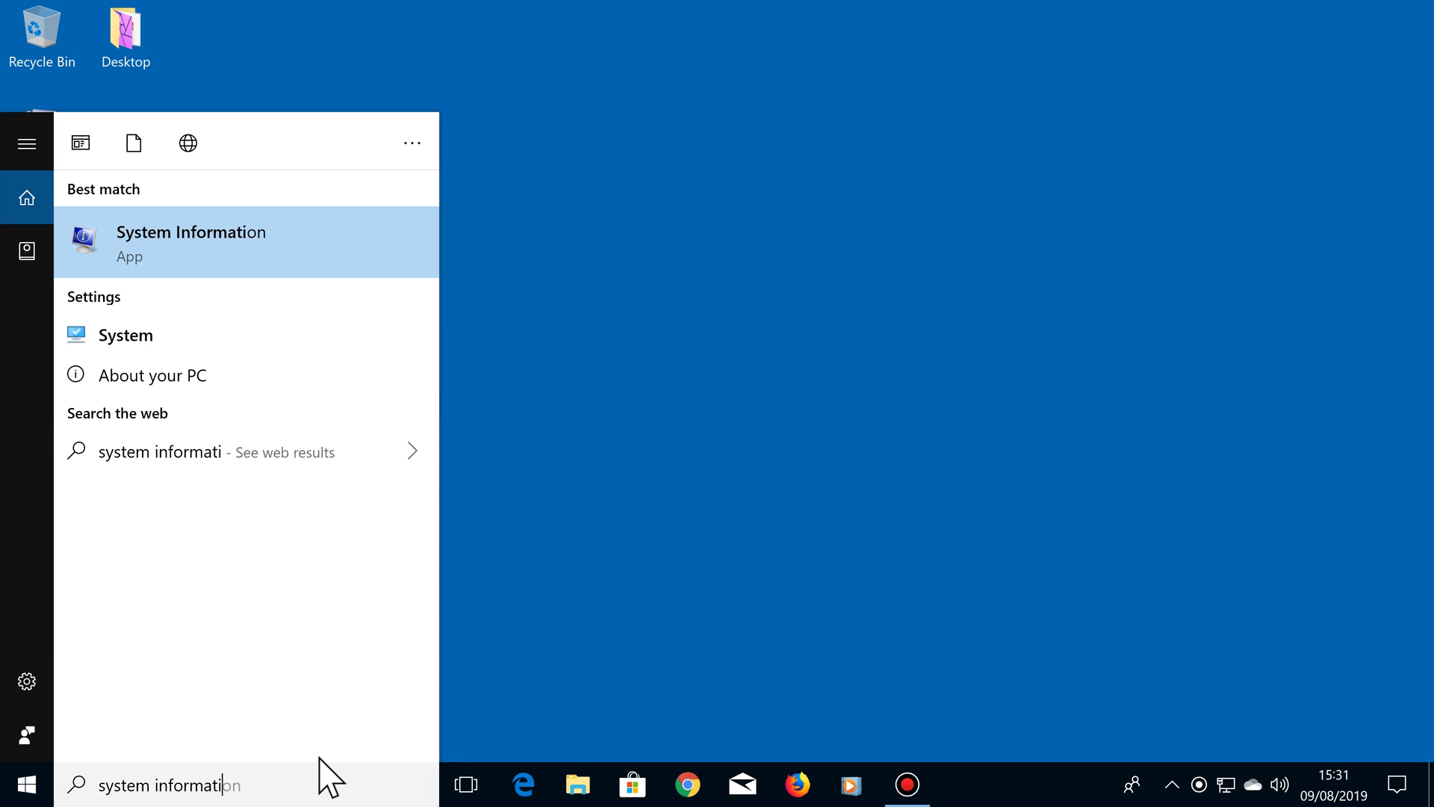
{"action": "left_click", "coordinate": [212, 248]}
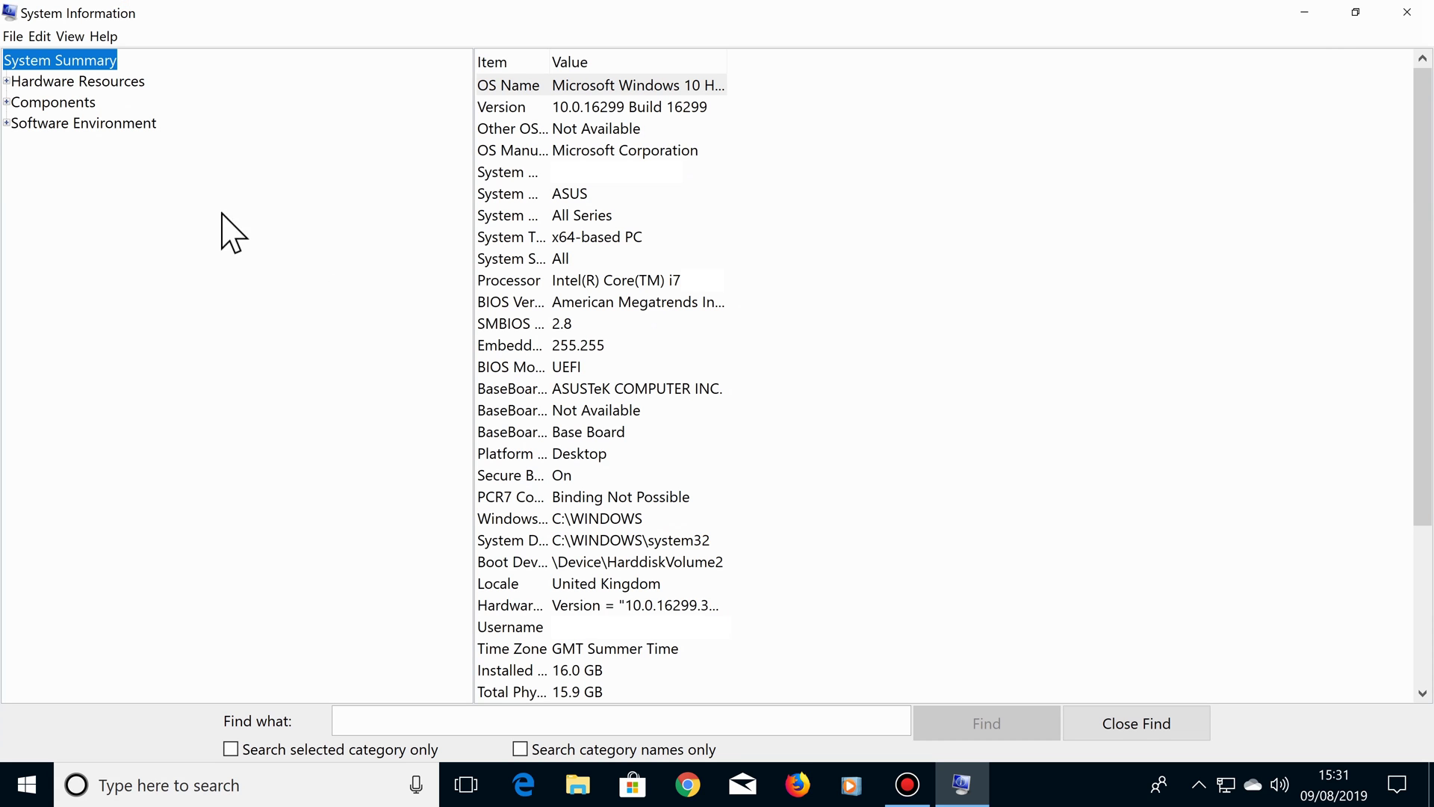
Step: Show Components > Storage > Disks and widen the Value column to read the Hitachi HDS721010CLA332 model
{"action": "left_click", "coordinate": [7, 102]}
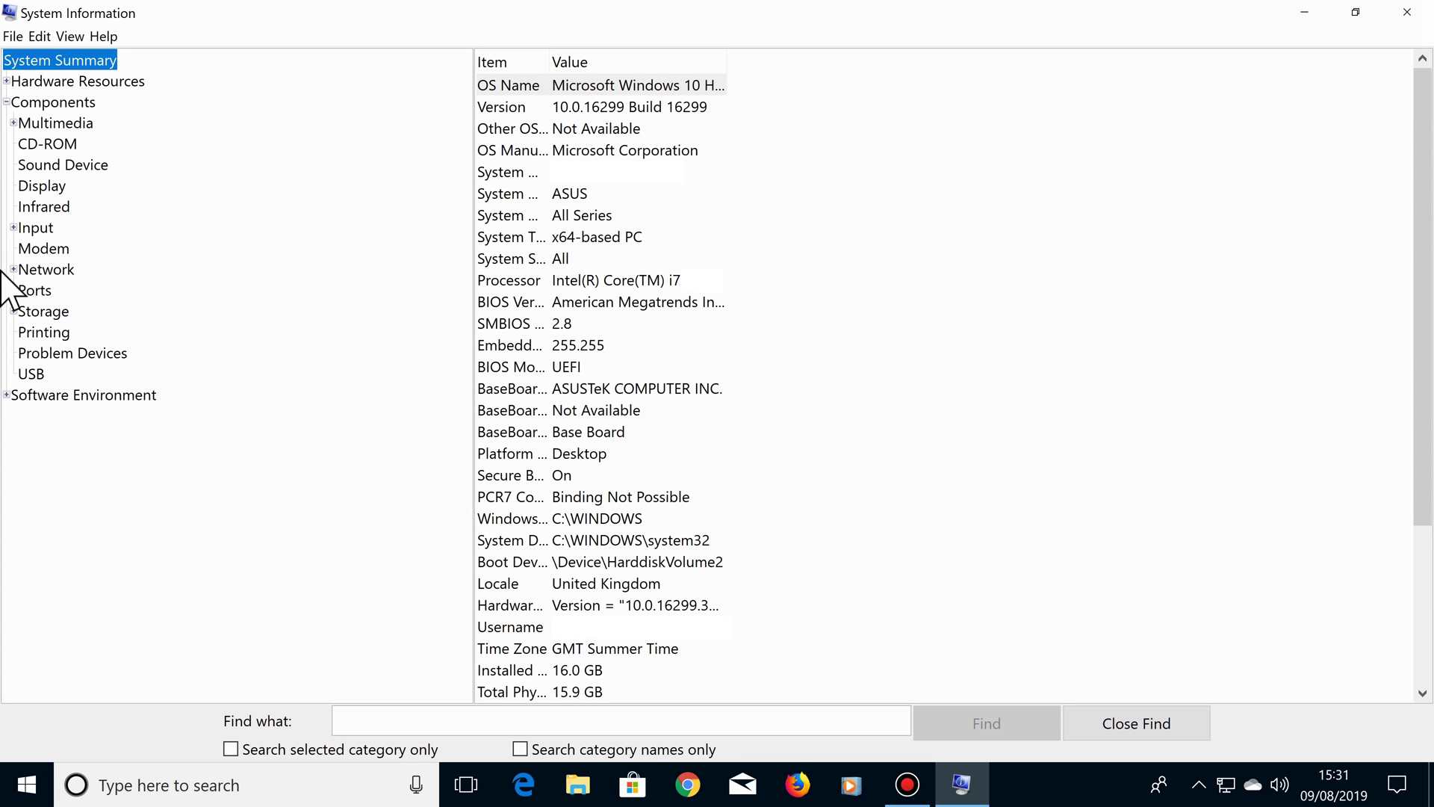
{"action": "left_click", "coordinate": [12, 313]}
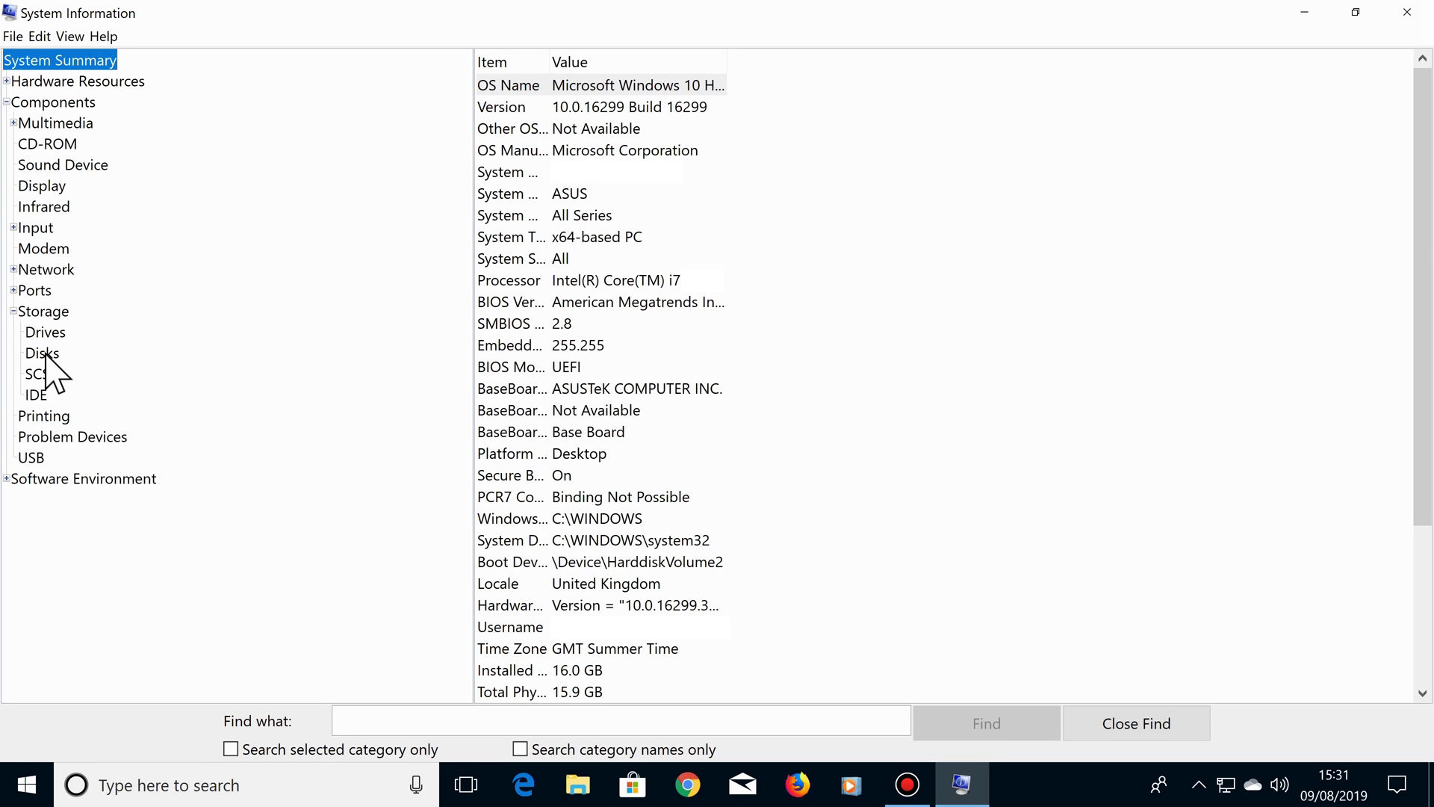
{"action": "left_click", "coordinate": [45, 354]}
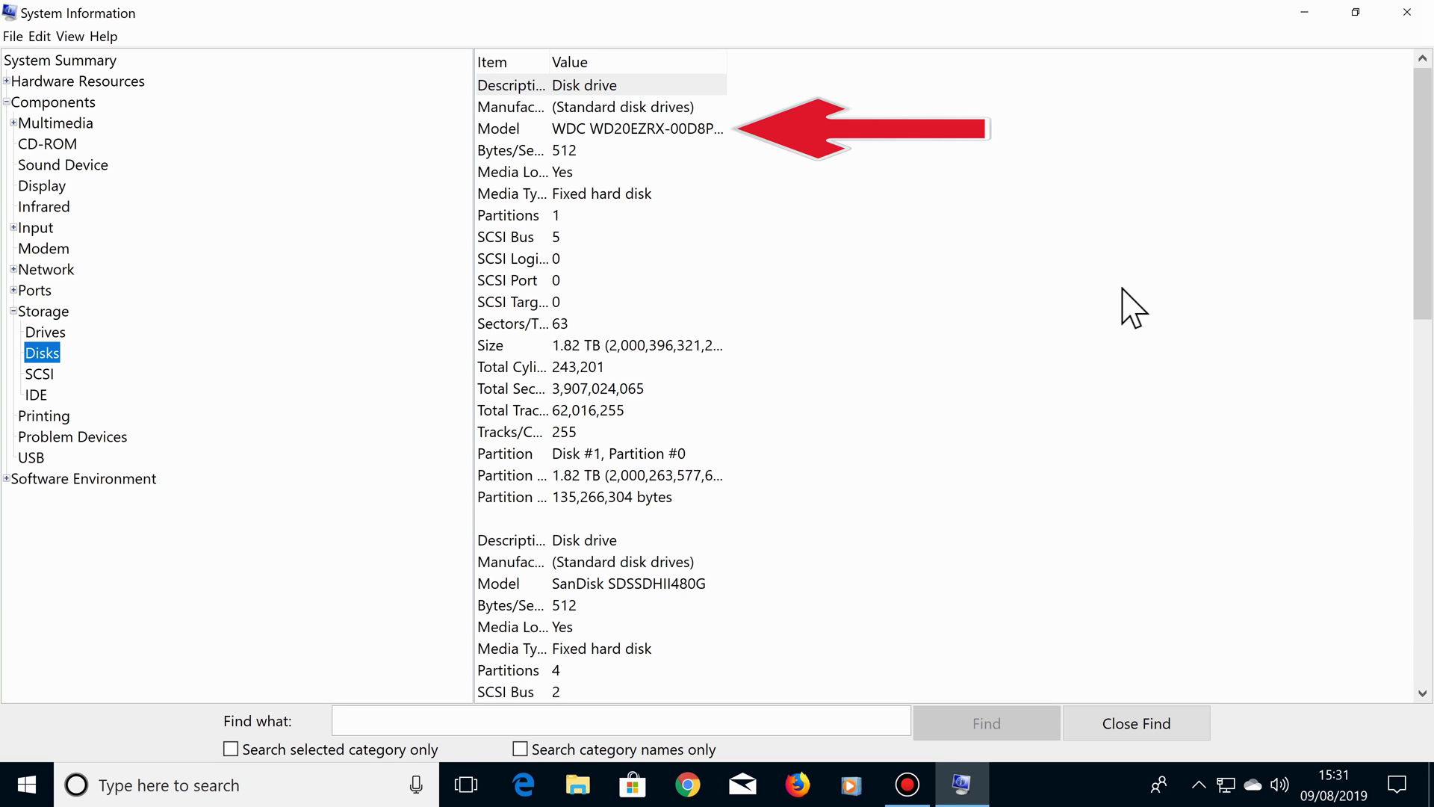
{"action": "left_click_drag", "start_coordinate": [1412, 149], "coordinate": [1408, 535]}
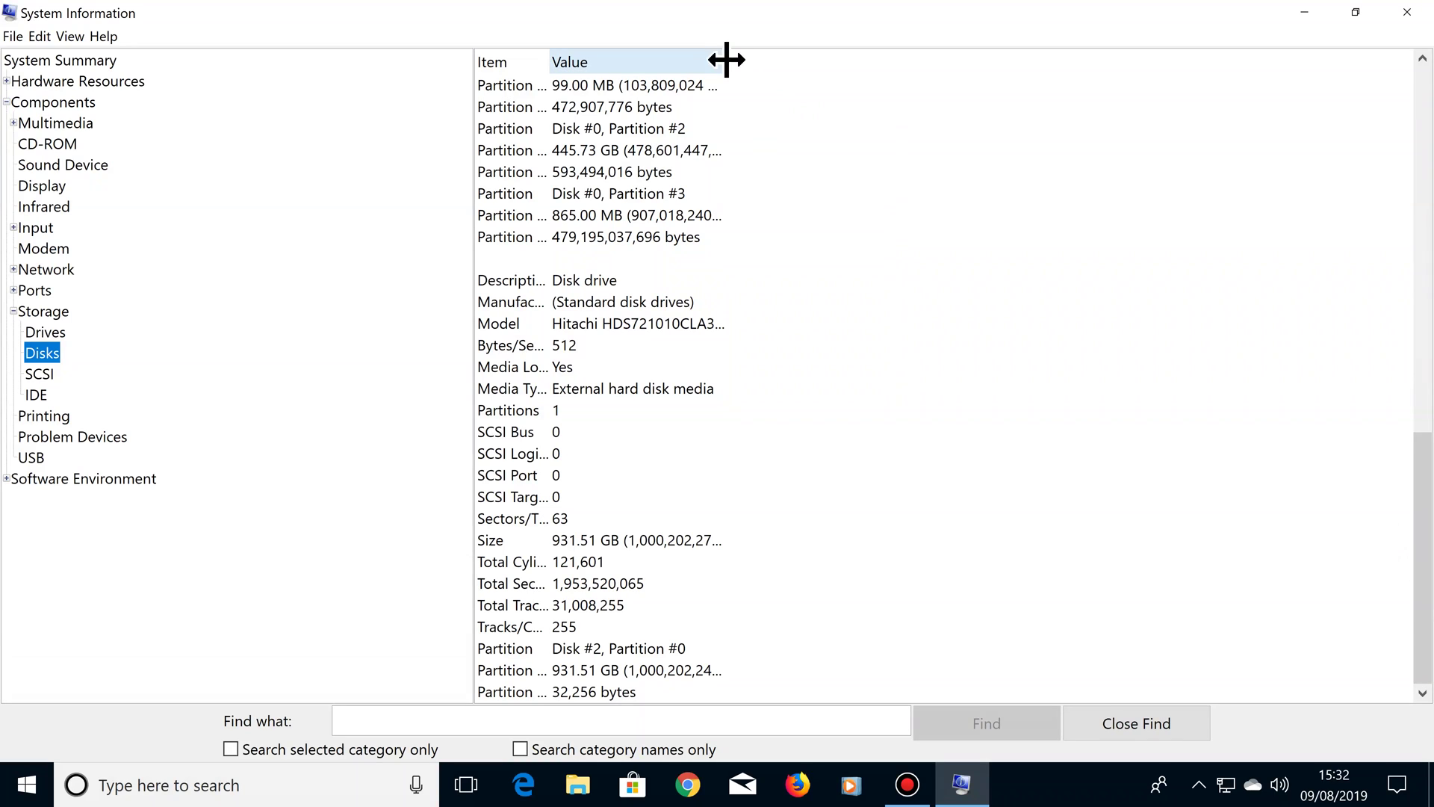
{"action": "left_click_drag", "start_coordinate": [726, 60], "coordinate": [881, 64]}
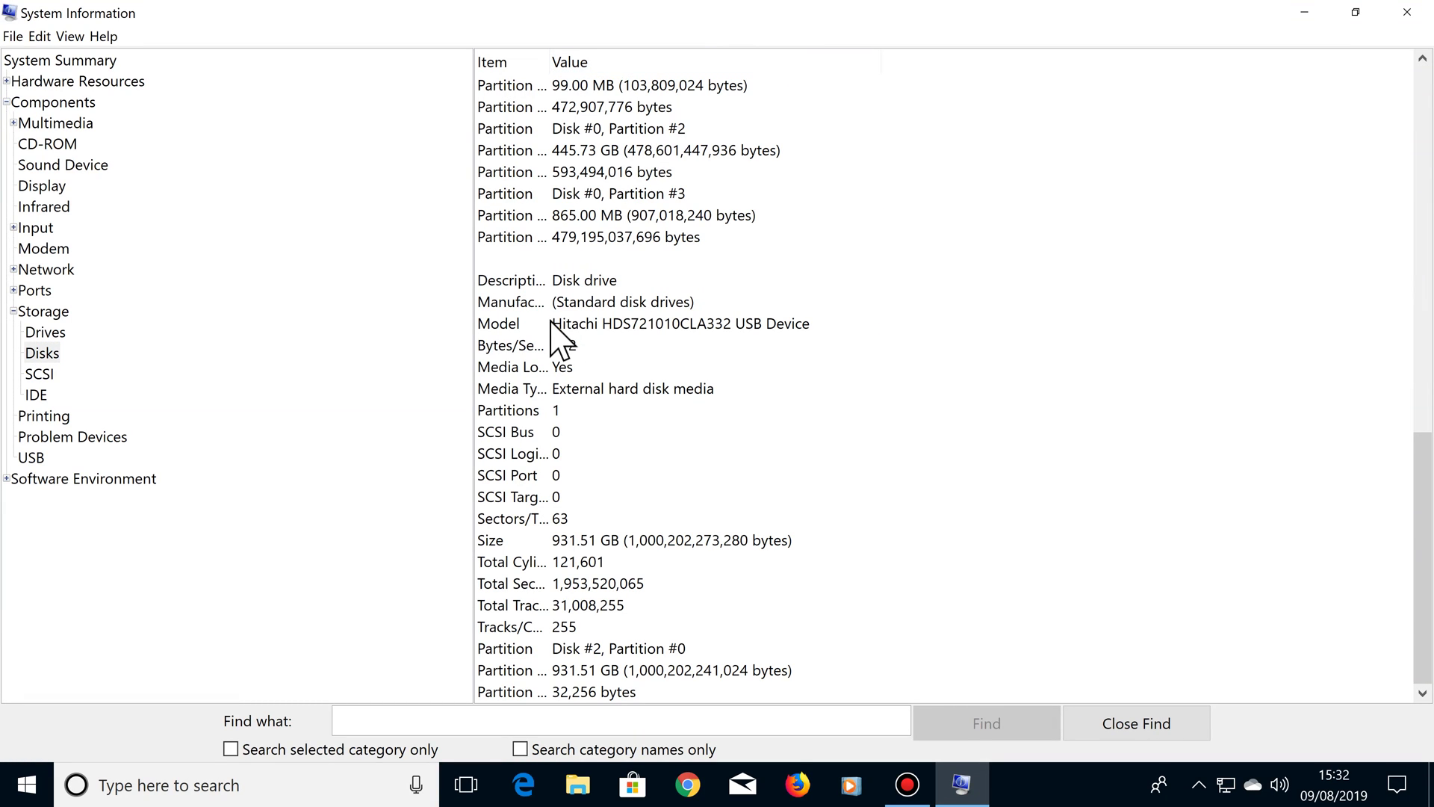
{"action": "left_click", "coordinate": [554, 328]}
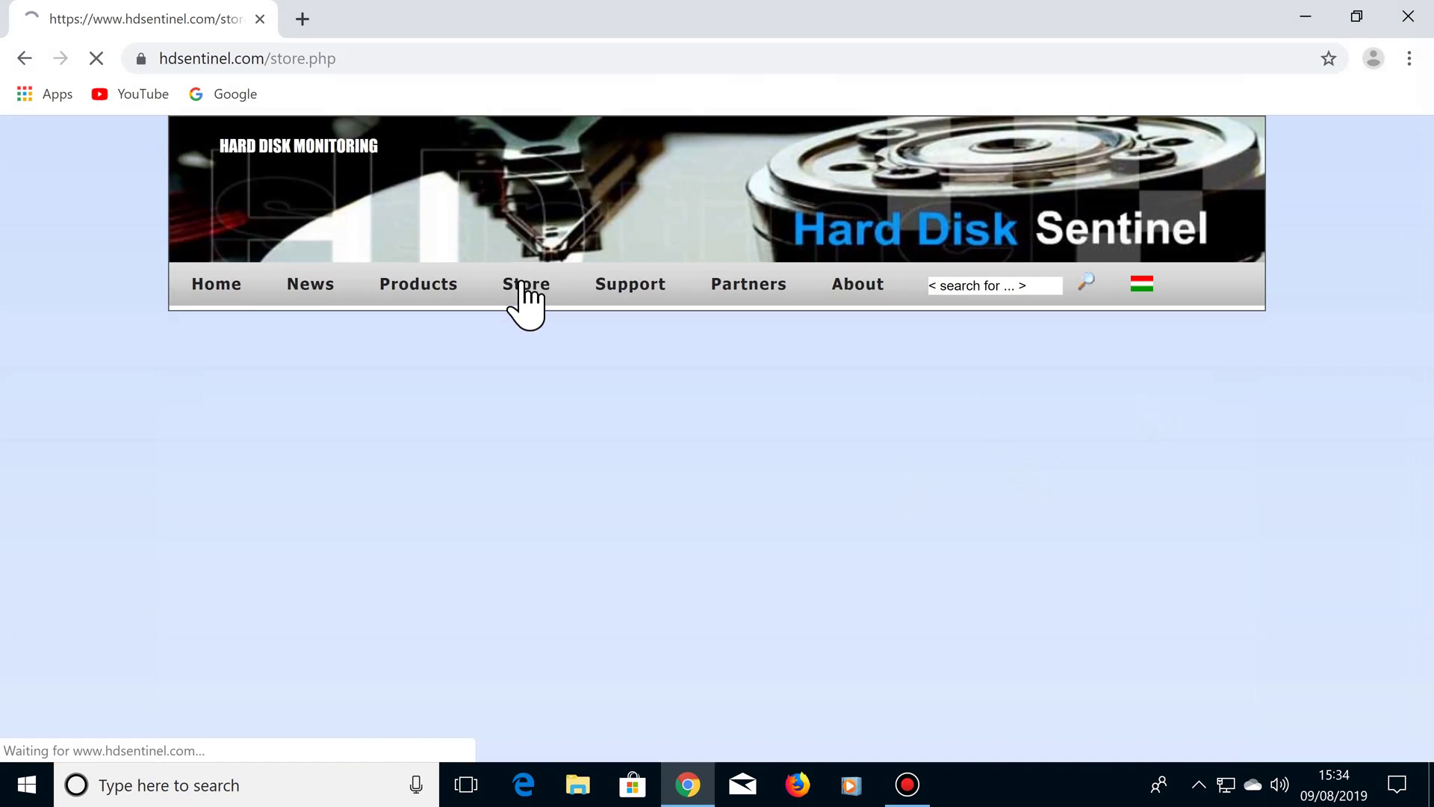
Step: Scroll the hdsentinel.com store table comparing Trial, Standard, Professional and Enterprise editions
{"action": "scroll", "coordinate": [1425, 306], "scroll_direction": "down", "scroll_amount": 5}
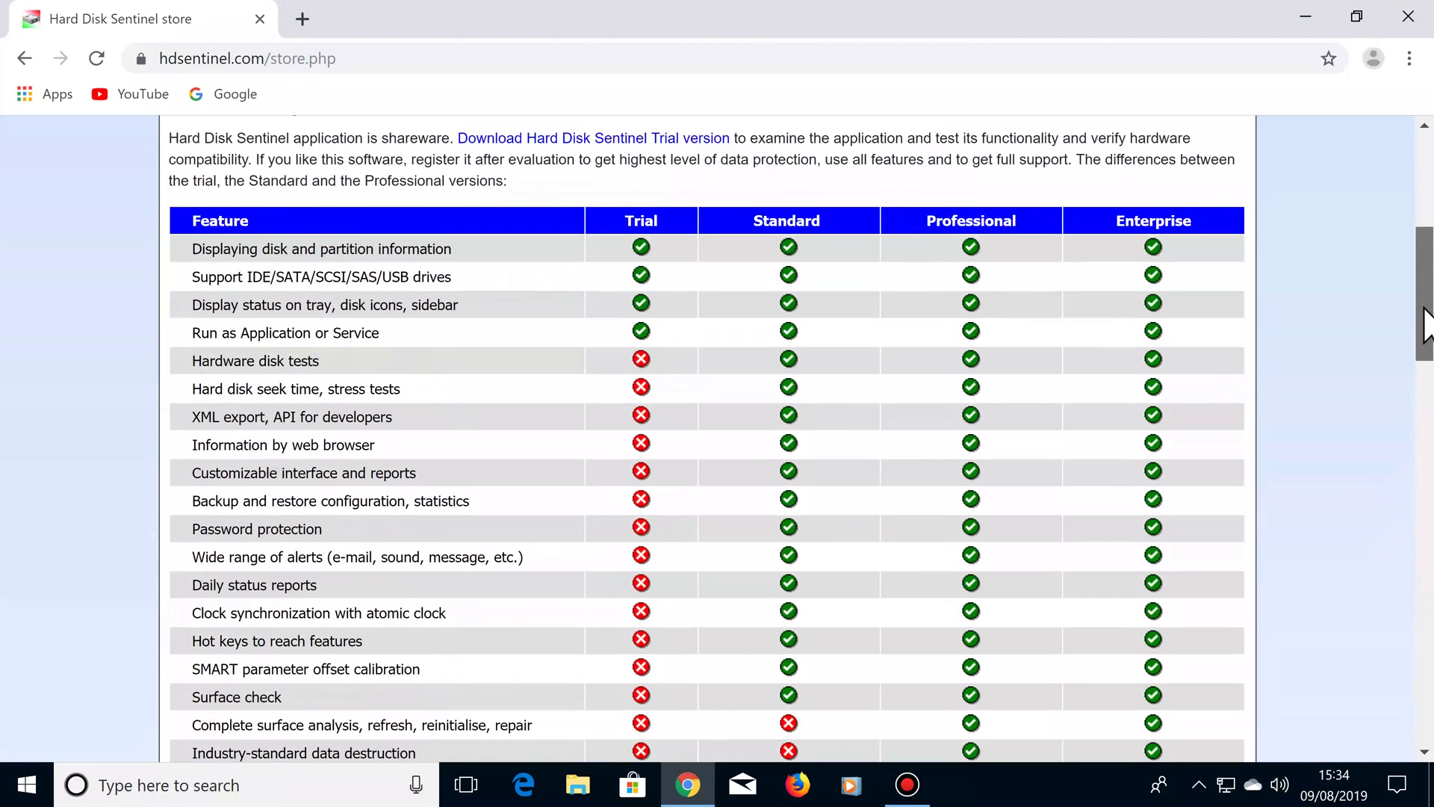
{"action": "scroll", "coordinate": [1345, 361], "scroll_direction": "down", "scroll_amount": 3}
{"action": "scroll", "coordinate": [1348, 366], "scroll_direction": "down", "scroll_amount": 5}
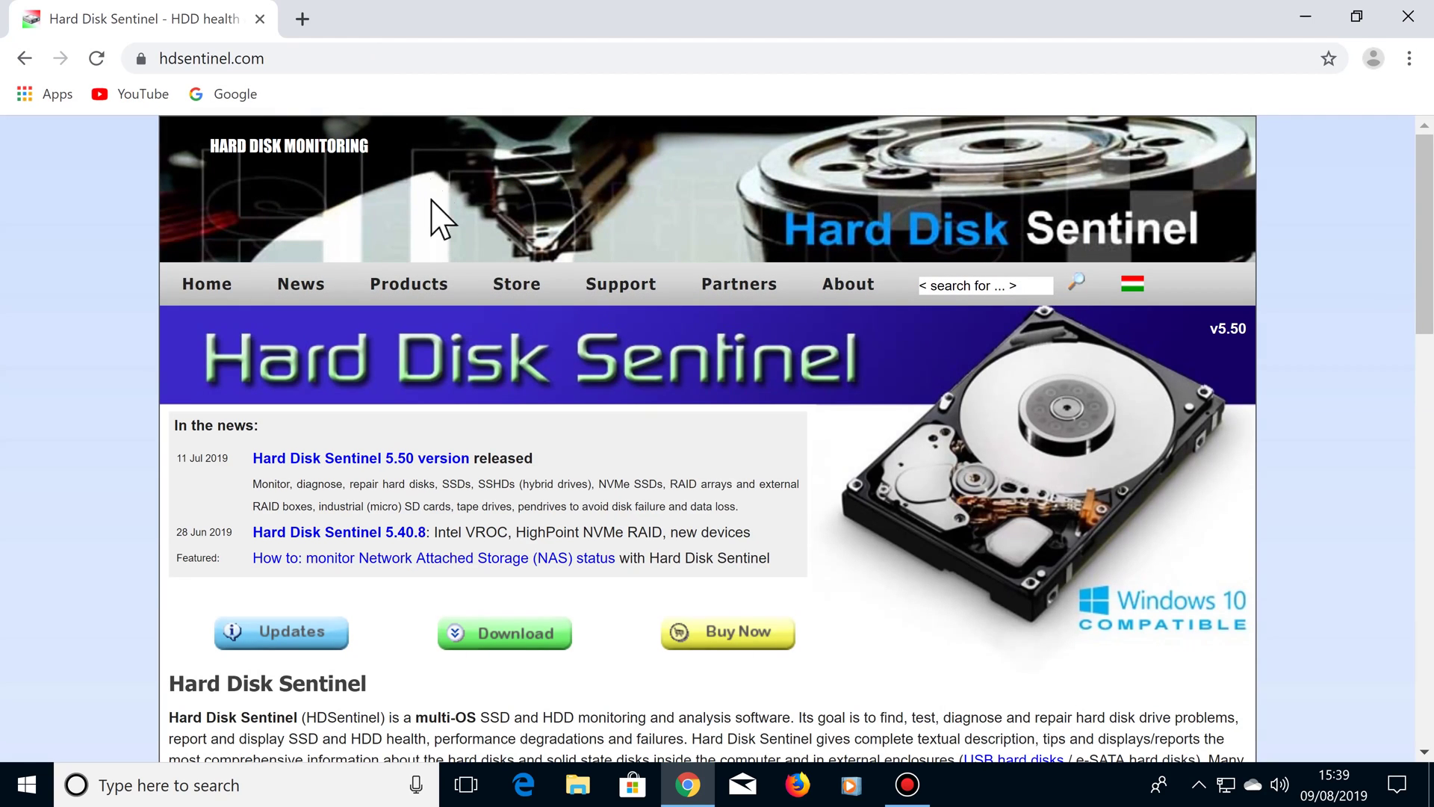
Step: Save hdsentinel_pro_setup.zip from the Hard Disk Sentinel Professional page to the Desktop, then show the desktop
{"action": "mouse_move", "coordinate": [439, 299]}
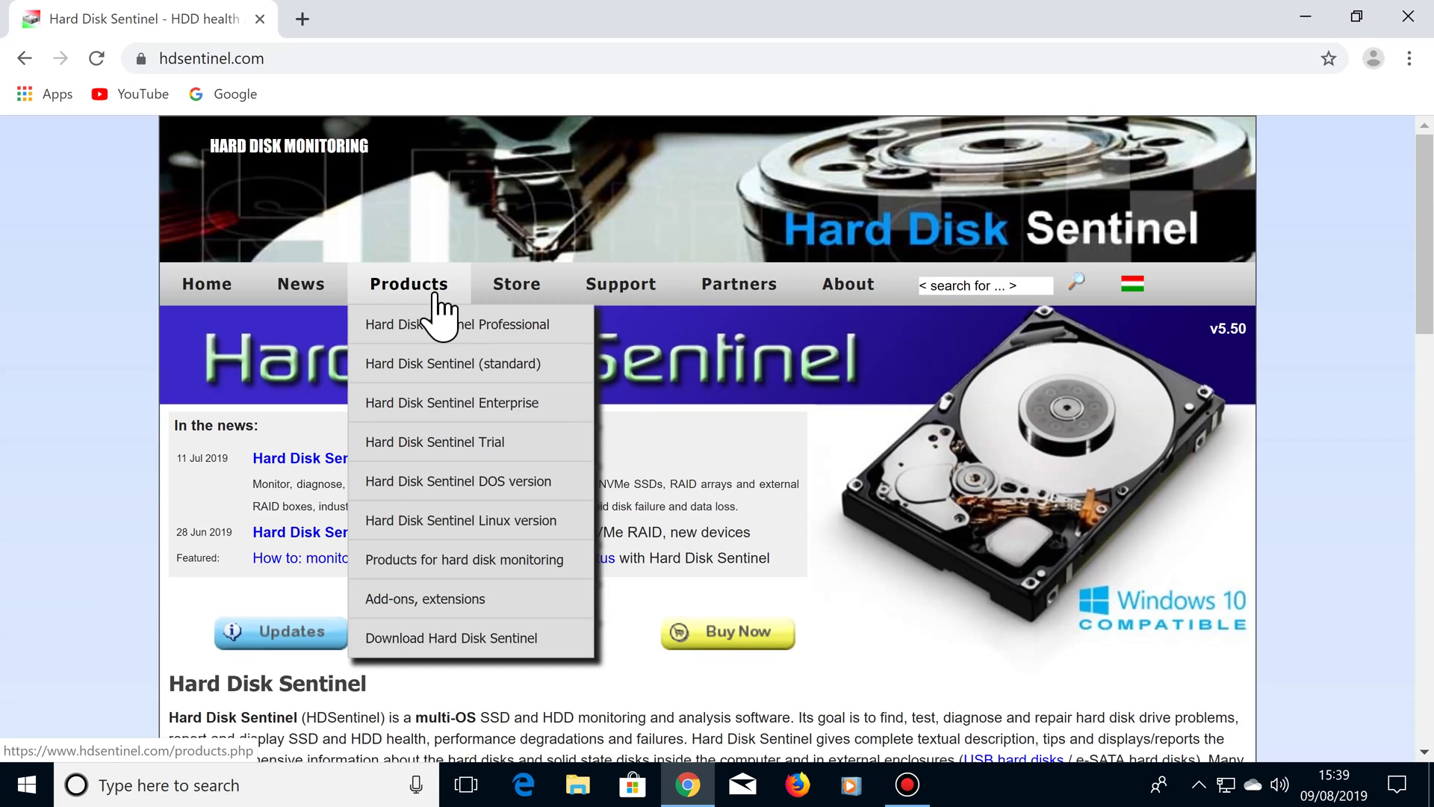
{"action": "left_click", "coordinate": [567, 340]}
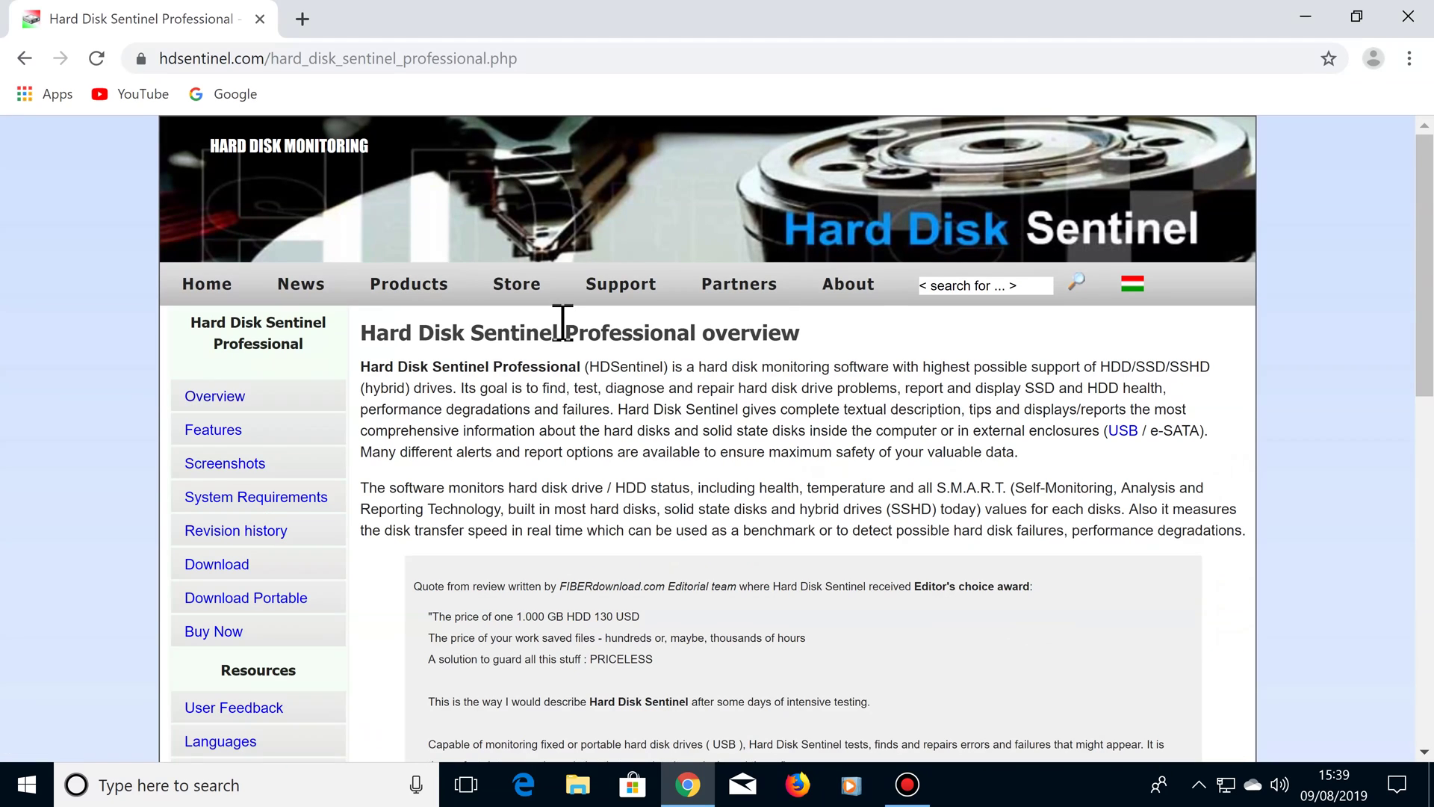
{"action": "left_click", "coordinate": [246, 565]}
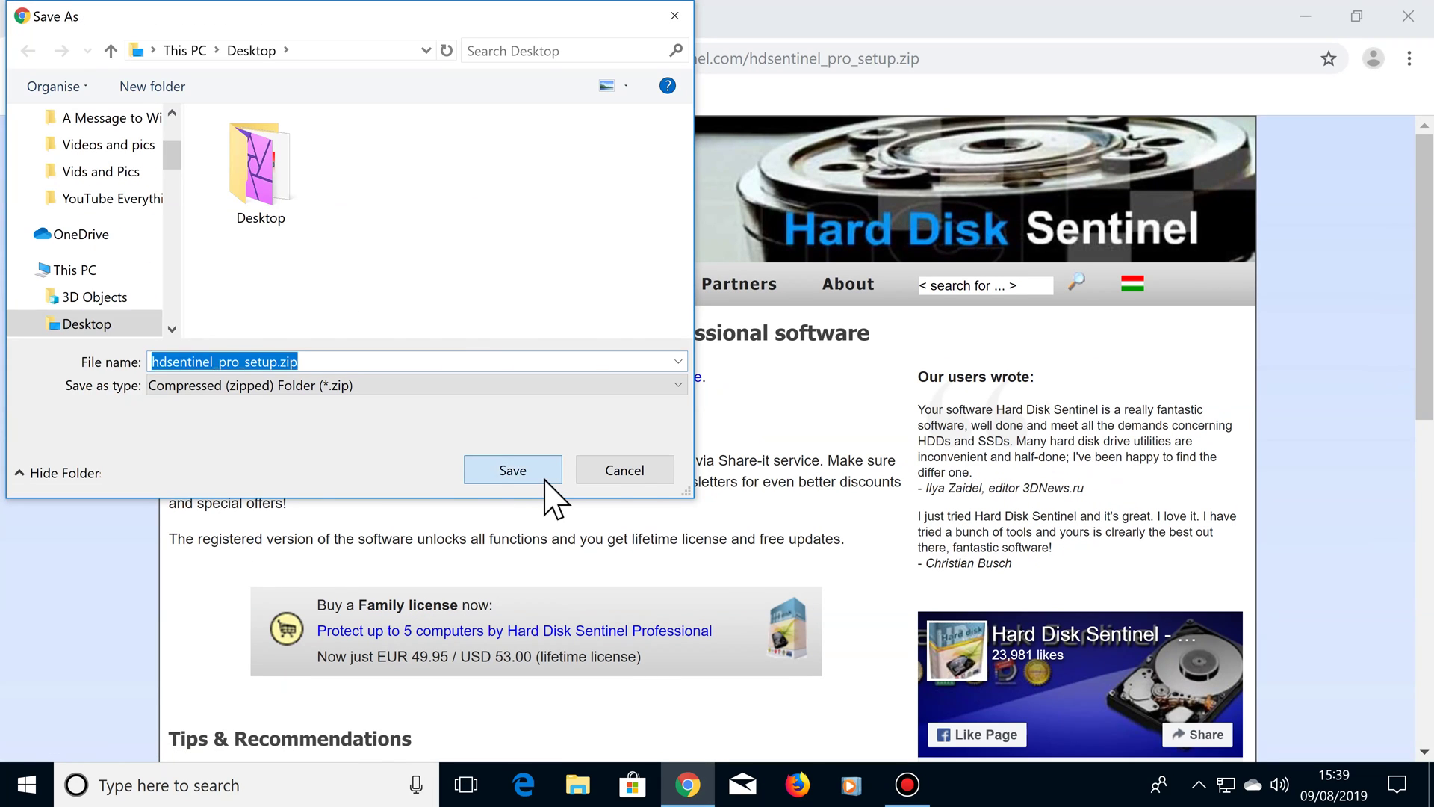
{"action": "left_click", "coordinate": [547, 482]}
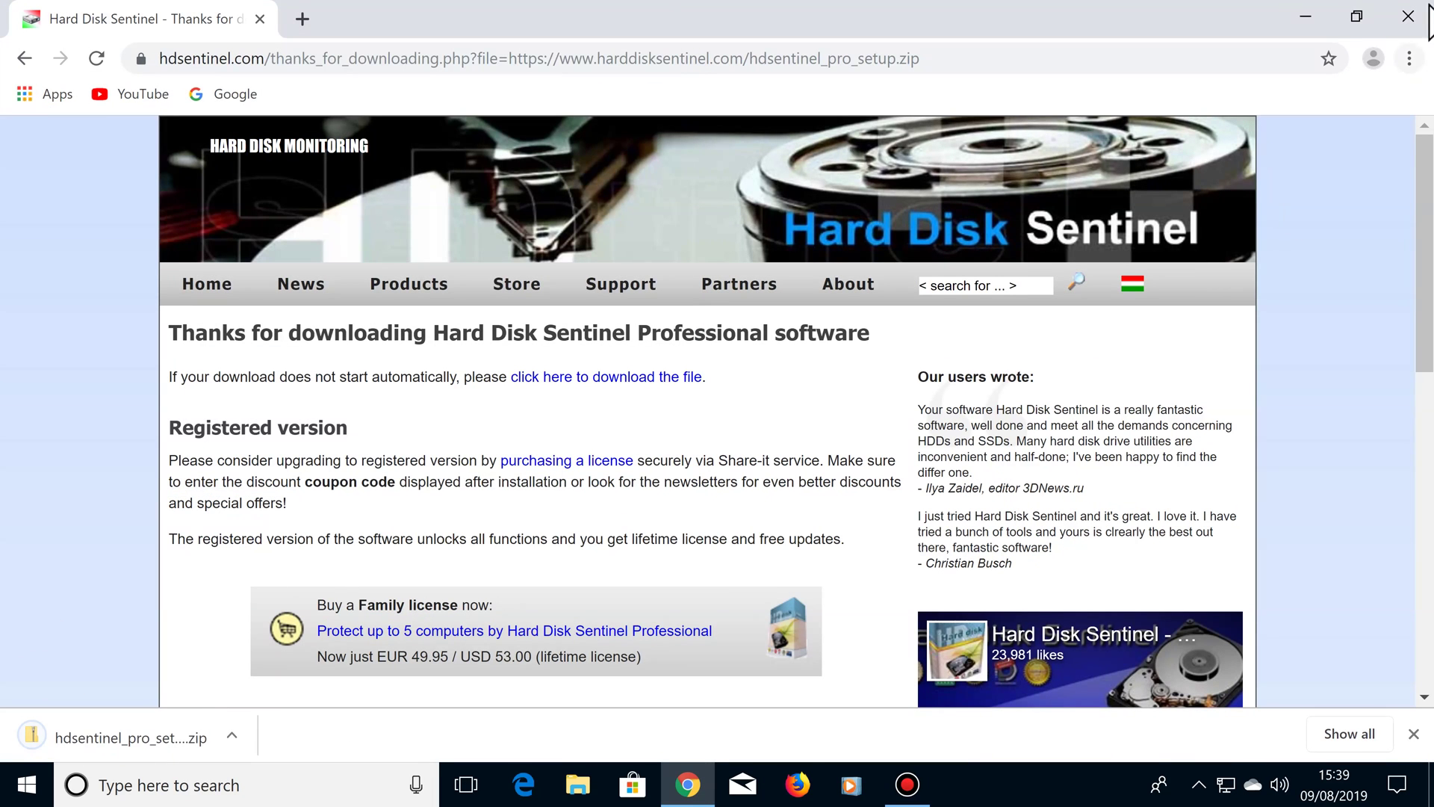
{"action": "key", "text": "super+d"}
{"action": "left_click", "coordinate": [159, 437]}
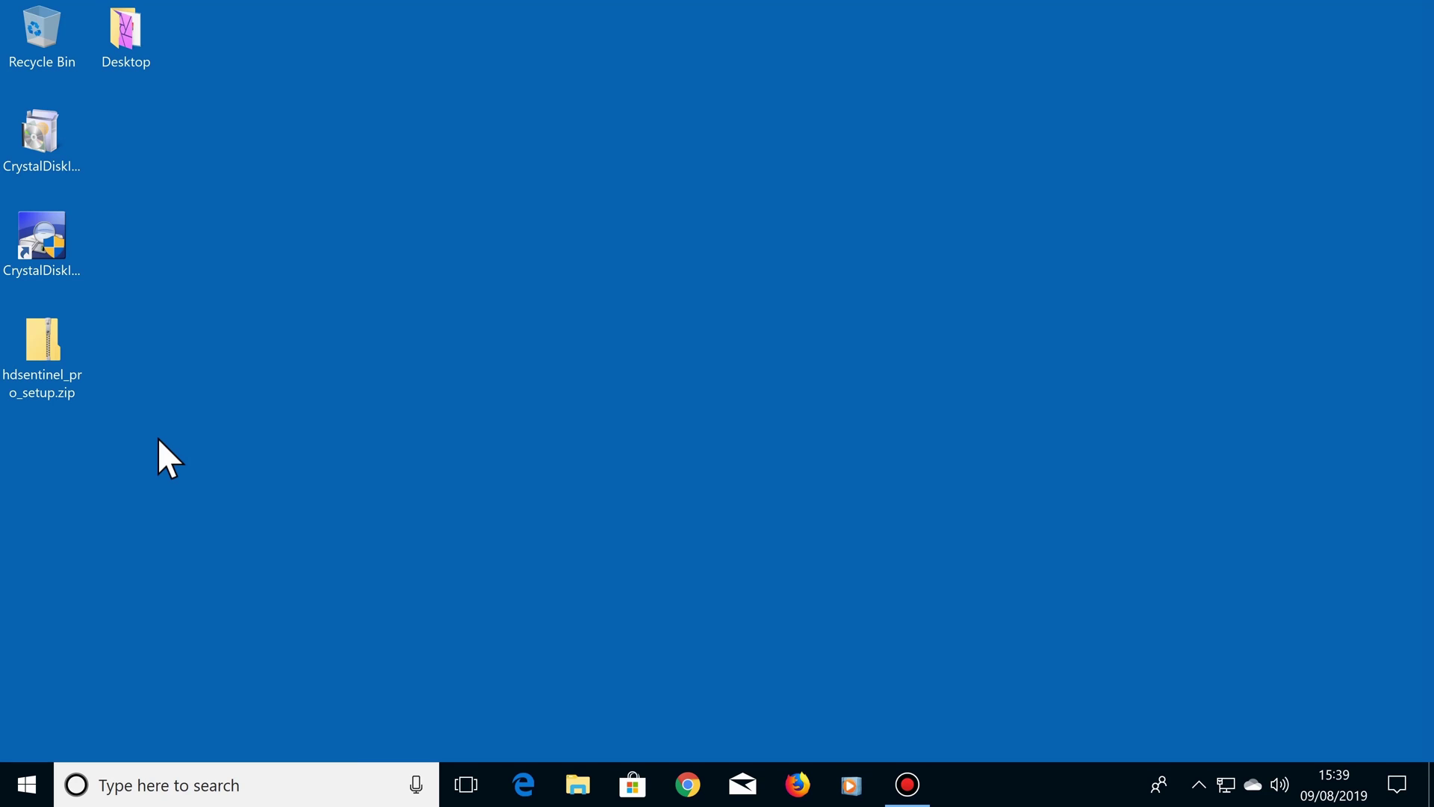
Step: Extract hdsentinel_pro_setup.zip into the suggested folder on the Desktop
{"action": "right_click", "coordinate": [47, 338]}
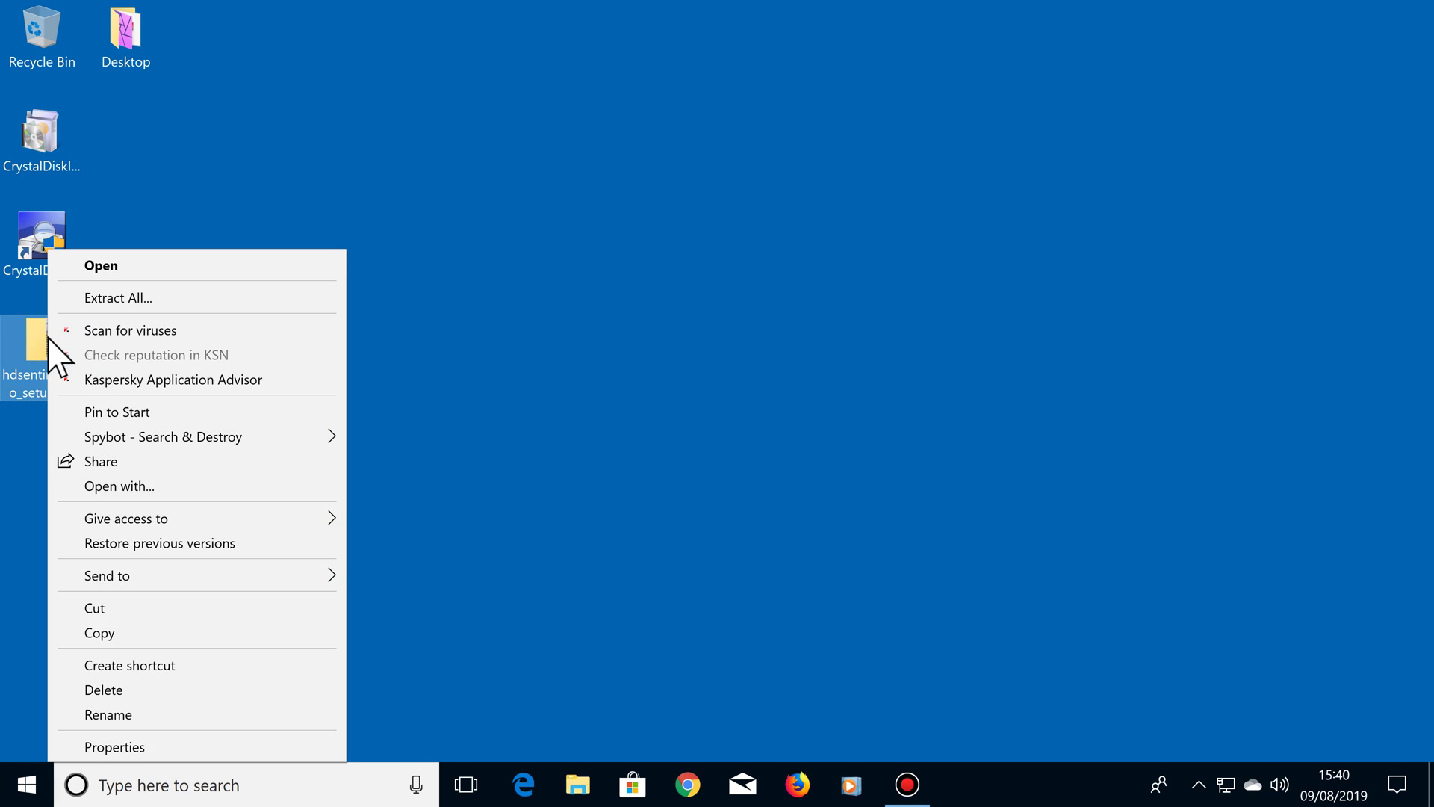
{"action": "left_click", "coordinate": [147, 299]}
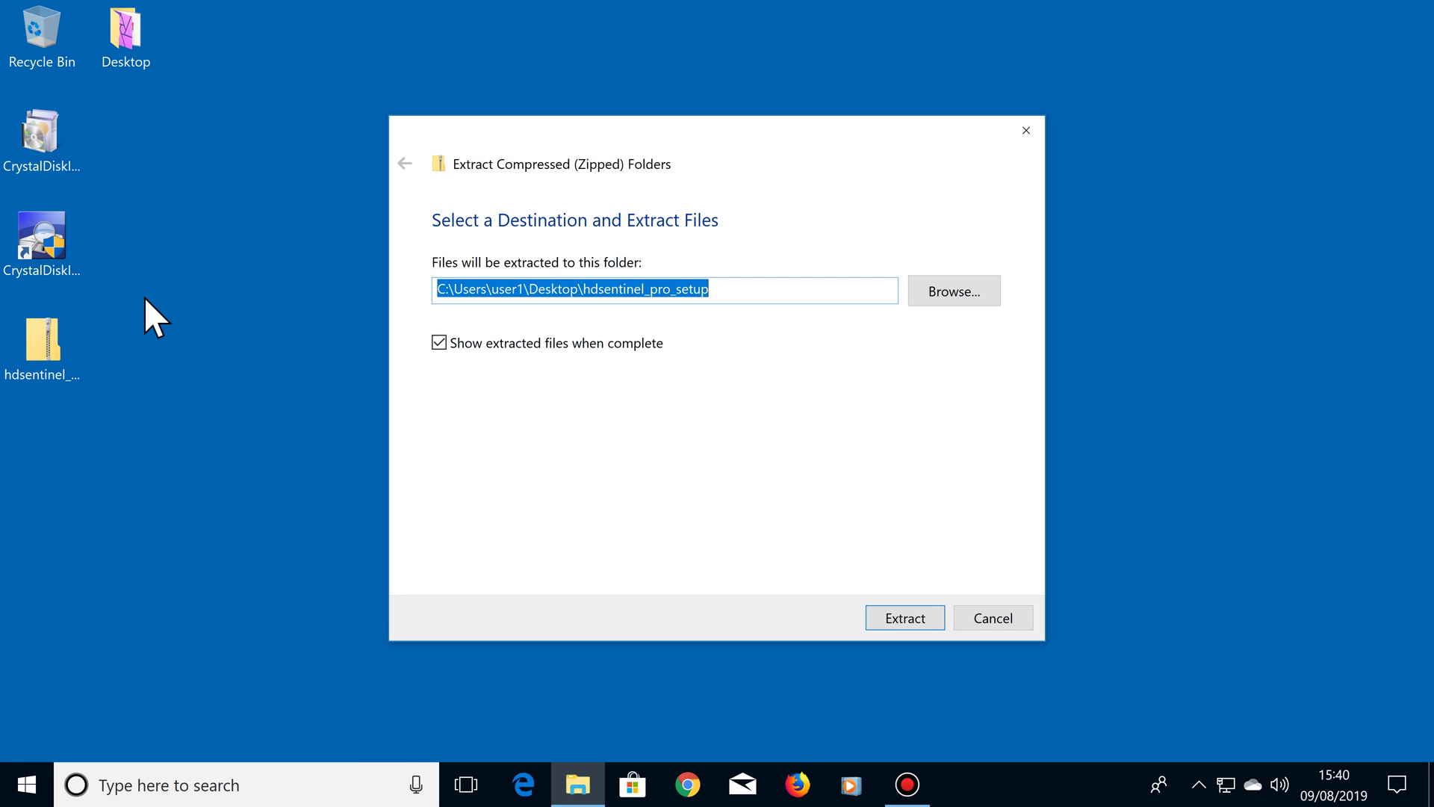
{"action": "left_click", "coordinate": [884, 625]}
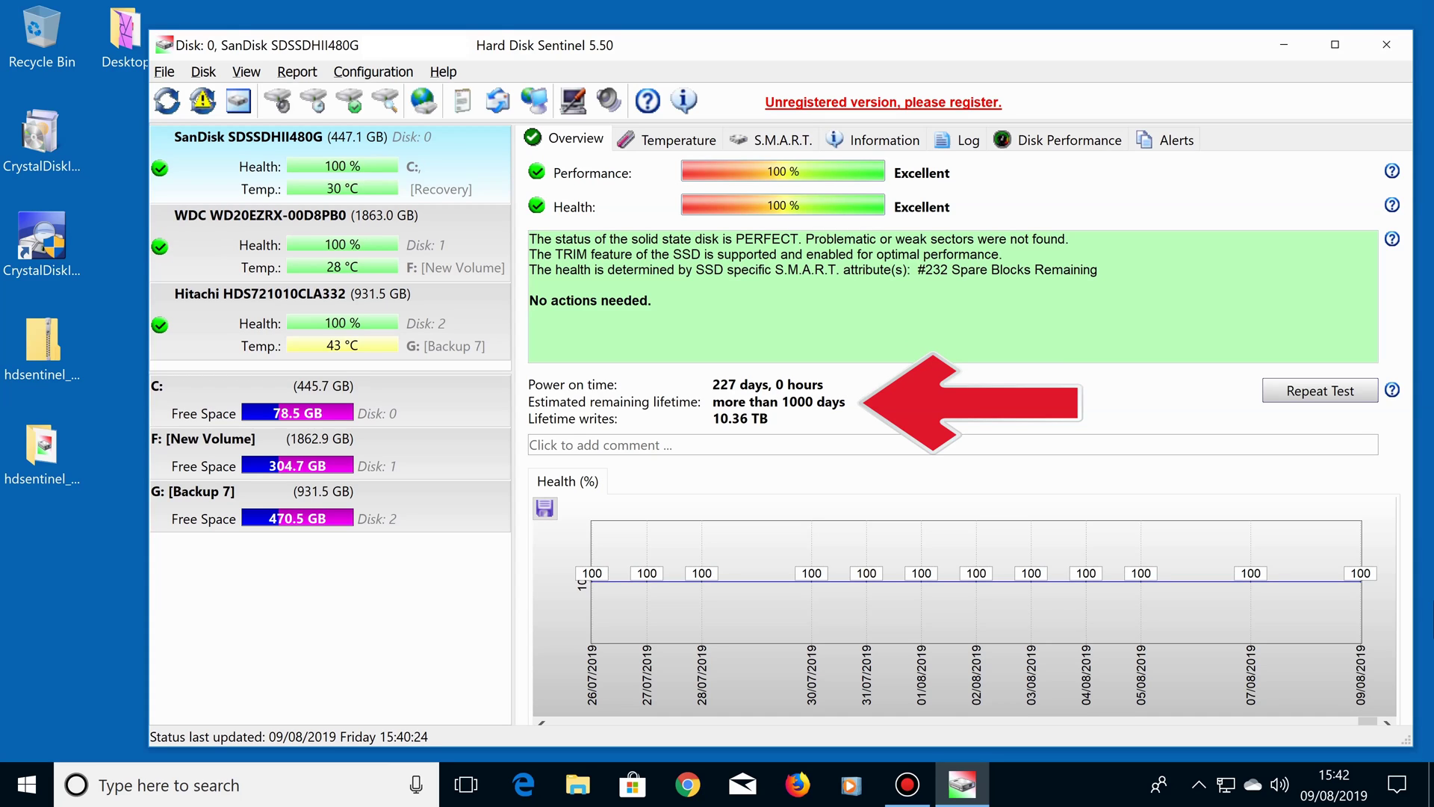
Step: Browse the Disk menu's self-test options and dismiss it without running a test
{"action": "left_click", "coordinate": [204, 72]}
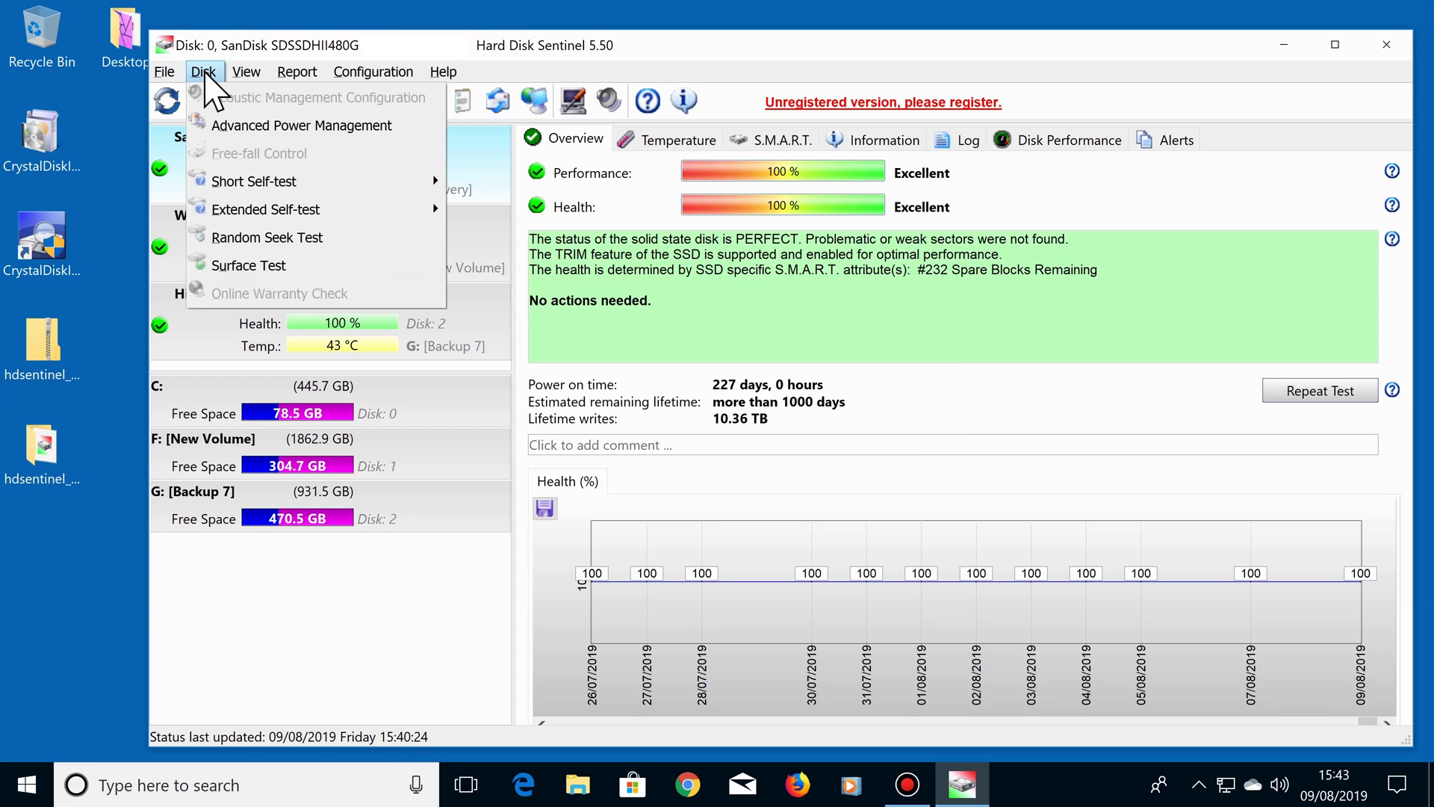
{"action": "mouse_move", "coordinate": [313, 183]}
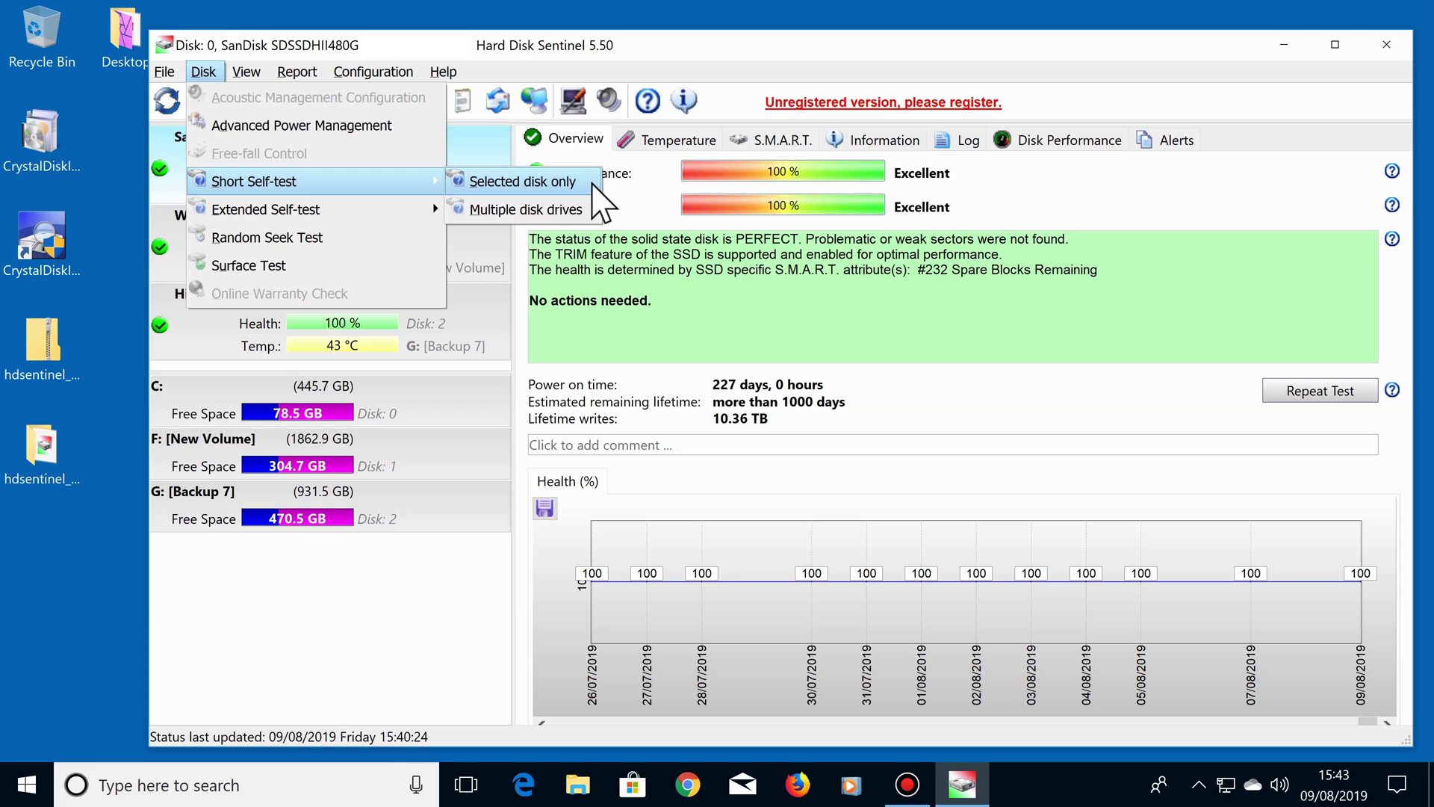
{"action": "mouse_move", "coordinate": [384, 221]}
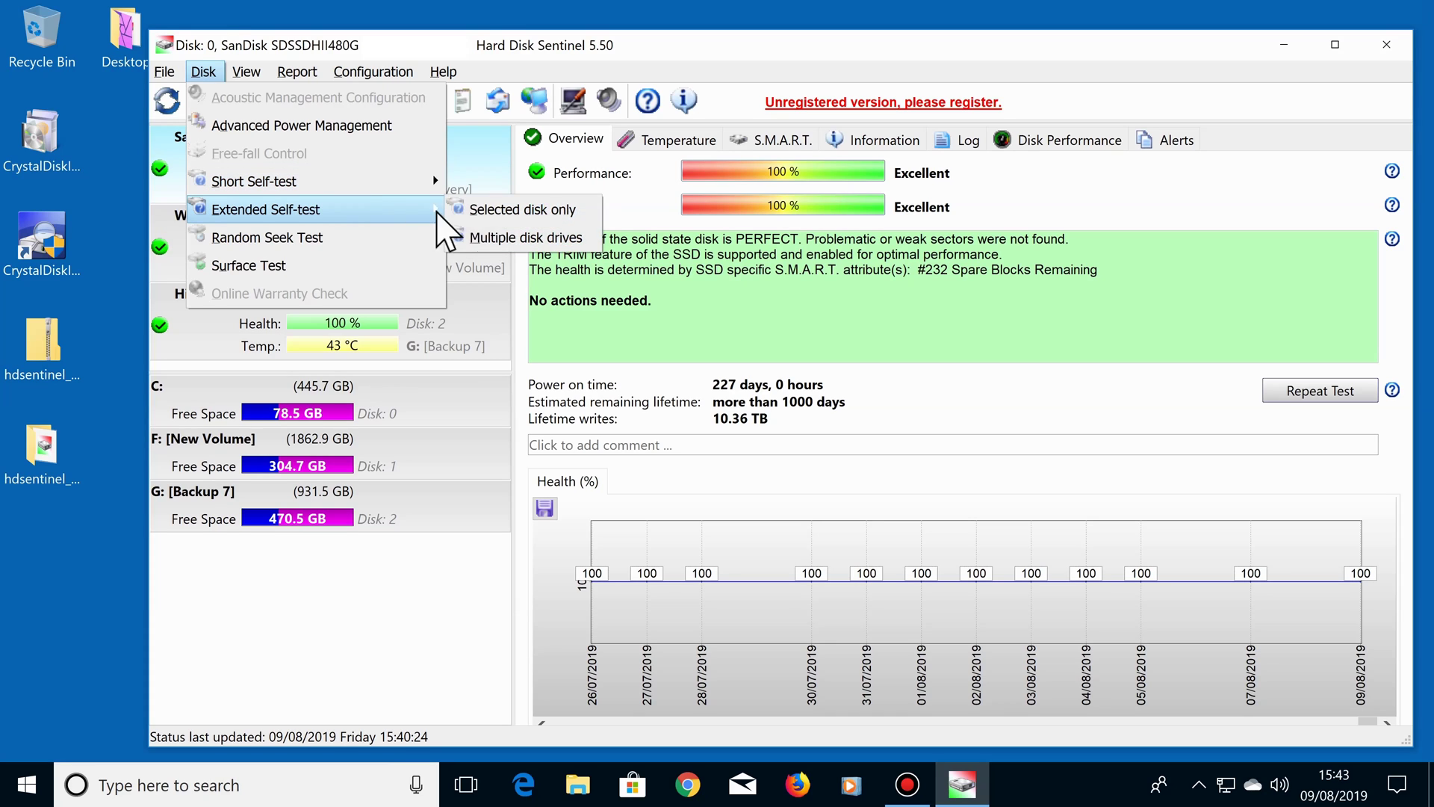
{"action": "left_click", "coordinate": [577, 139]}
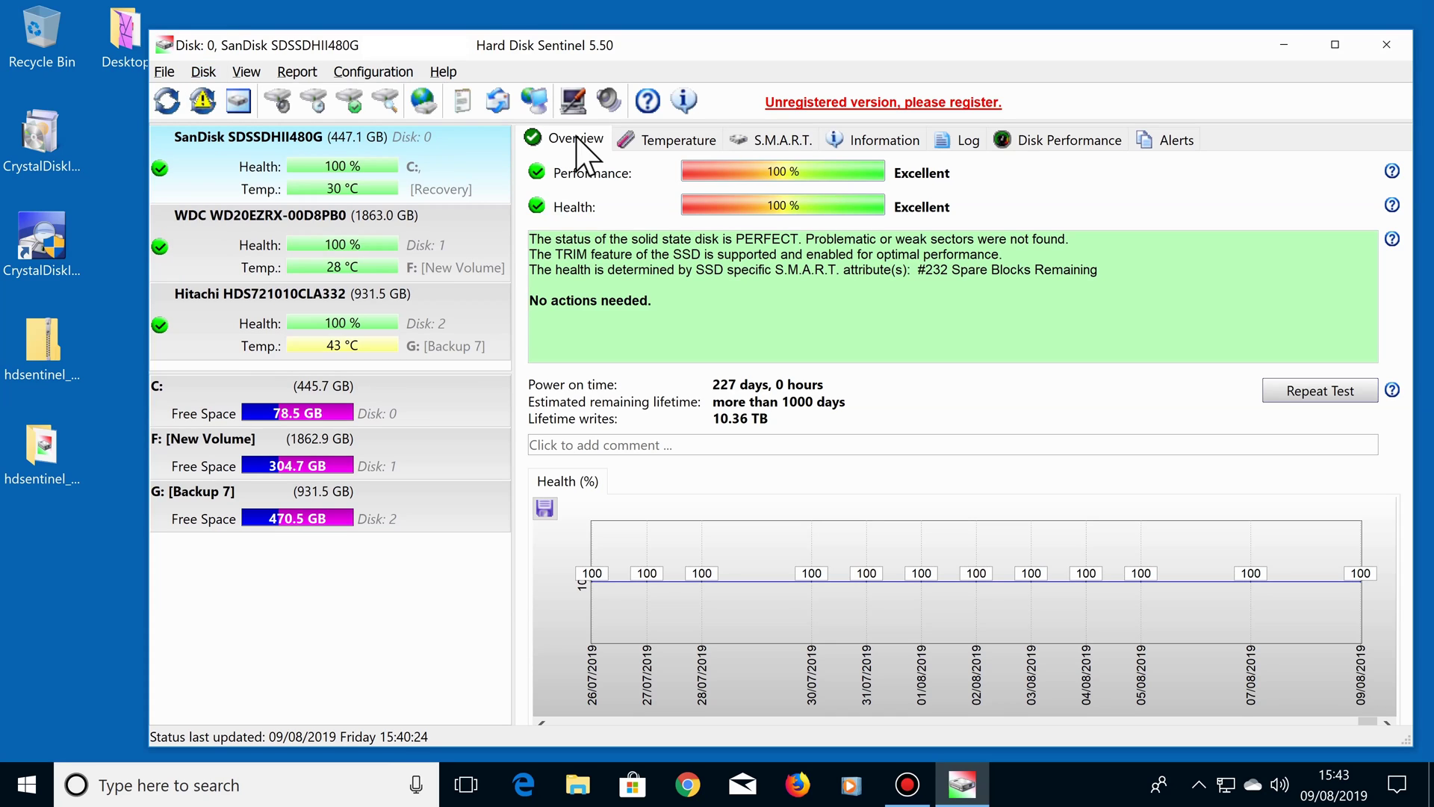
Step: Review the SanDisk drive's Temperature, S.M.A.R.T., Information, Log, Disk Performance and Alerts tabs
{"action": "left_click", "coordinate": [637, 140]}
{"action": "left_click", "coordinate": [762, 142]}
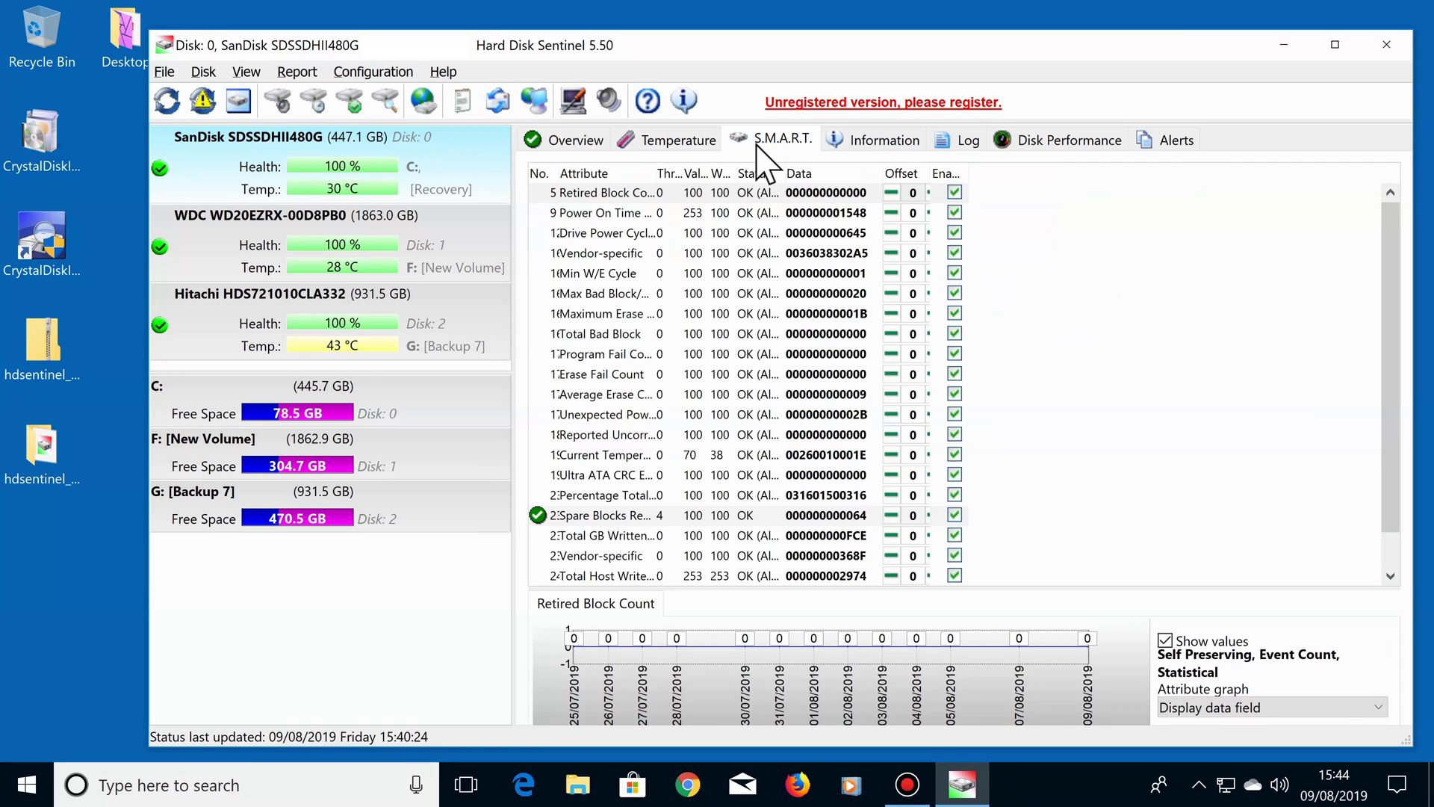
{"action": "left_click", "coordinate": [886, 142]}
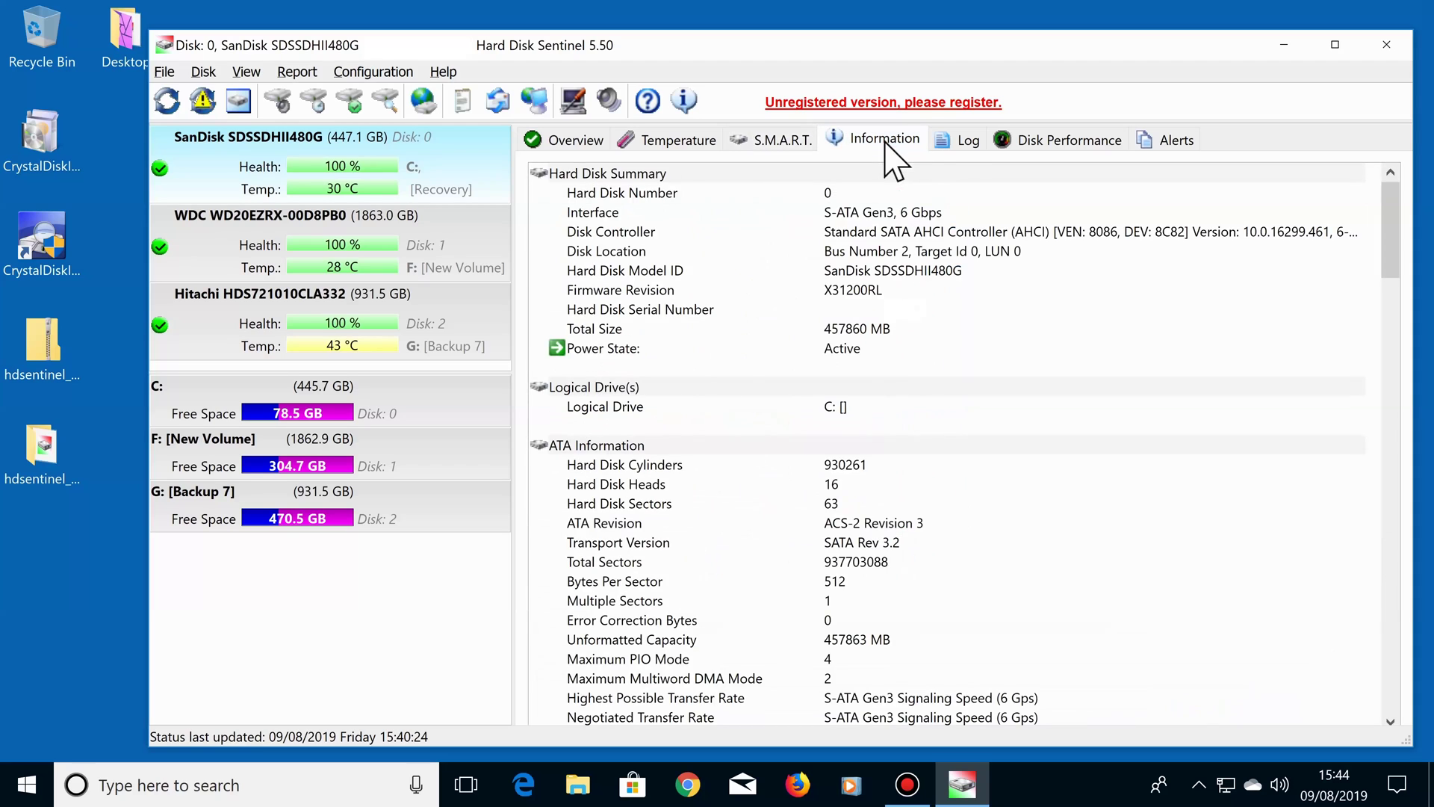
{"action": "left_click", "coordinate": [964, 142]}
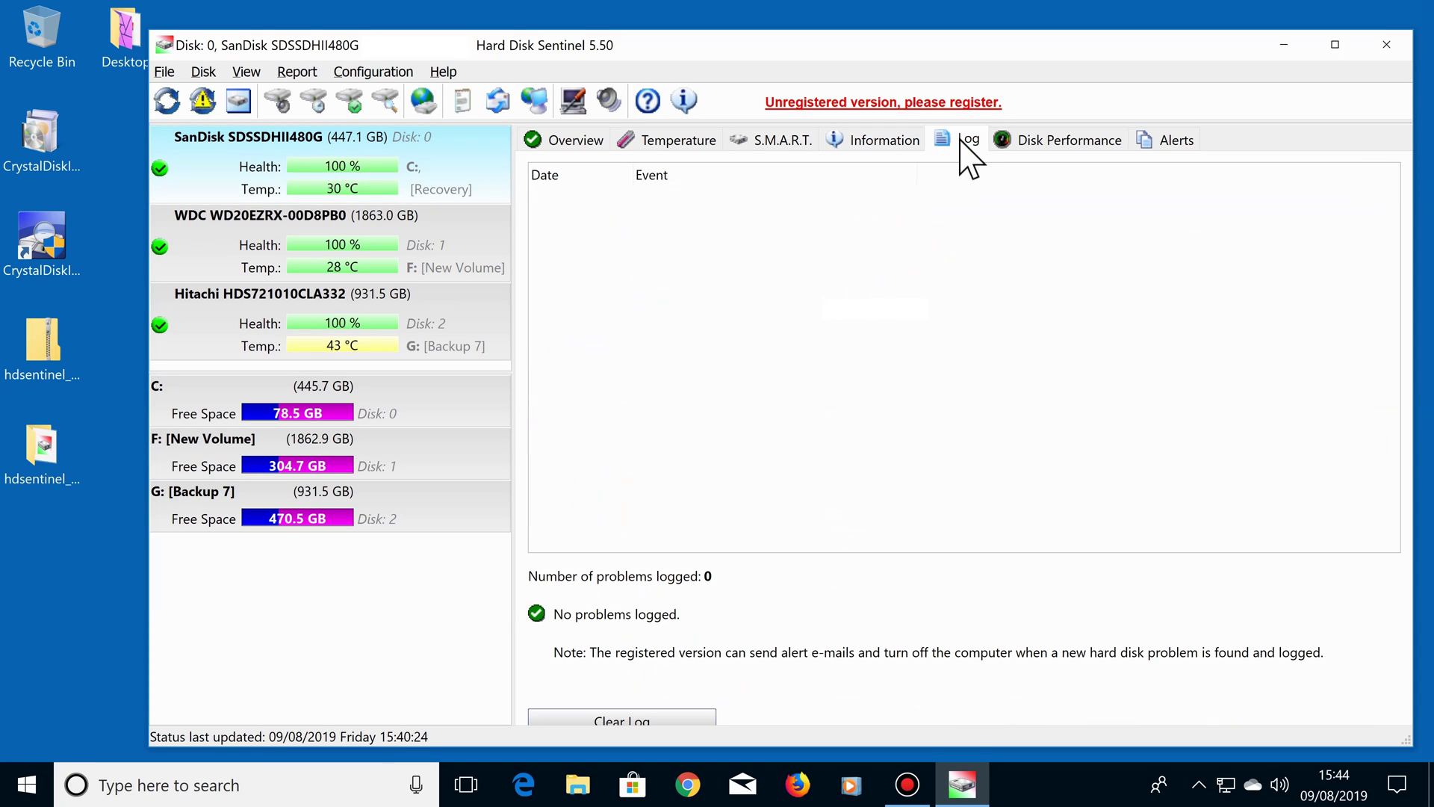
{"action": "left_click", "coordinate": [1036, 140]}
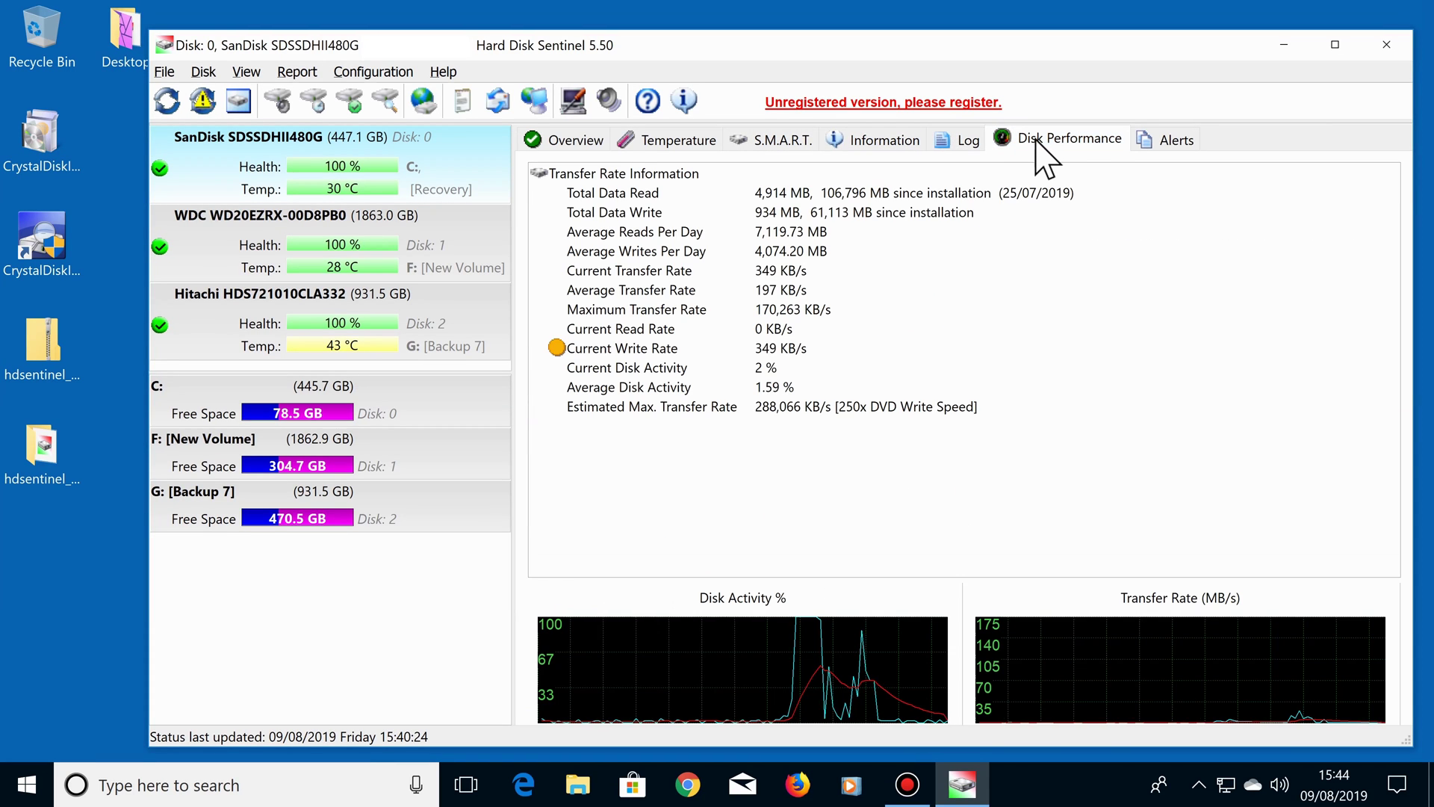
{"action": "left_click", "coordinate": [1143, 141]}
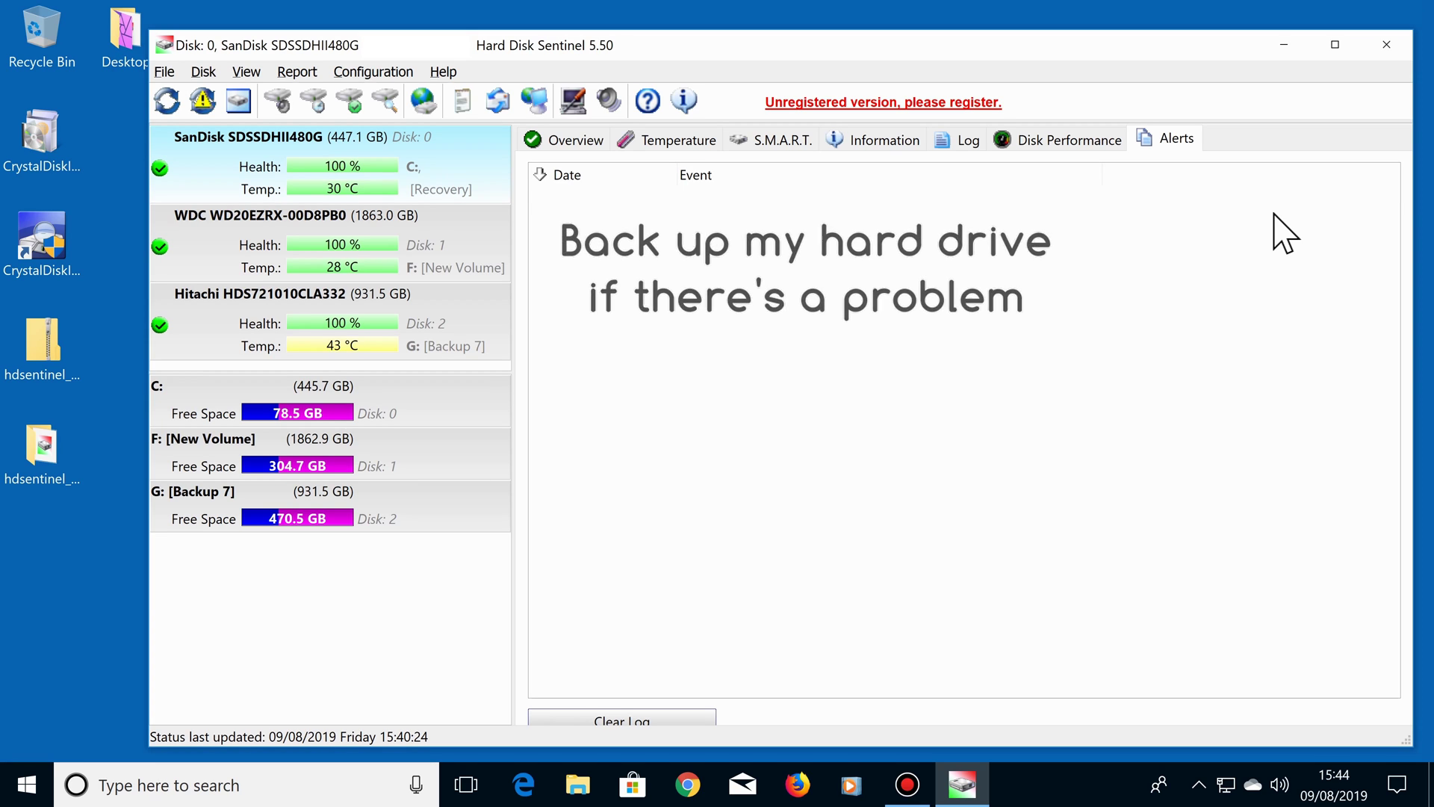
Step: Open the Hard Disk Sentinel help document through Help > Help (F1)
{"action": "left_click", "coordinate": [451, 75]}
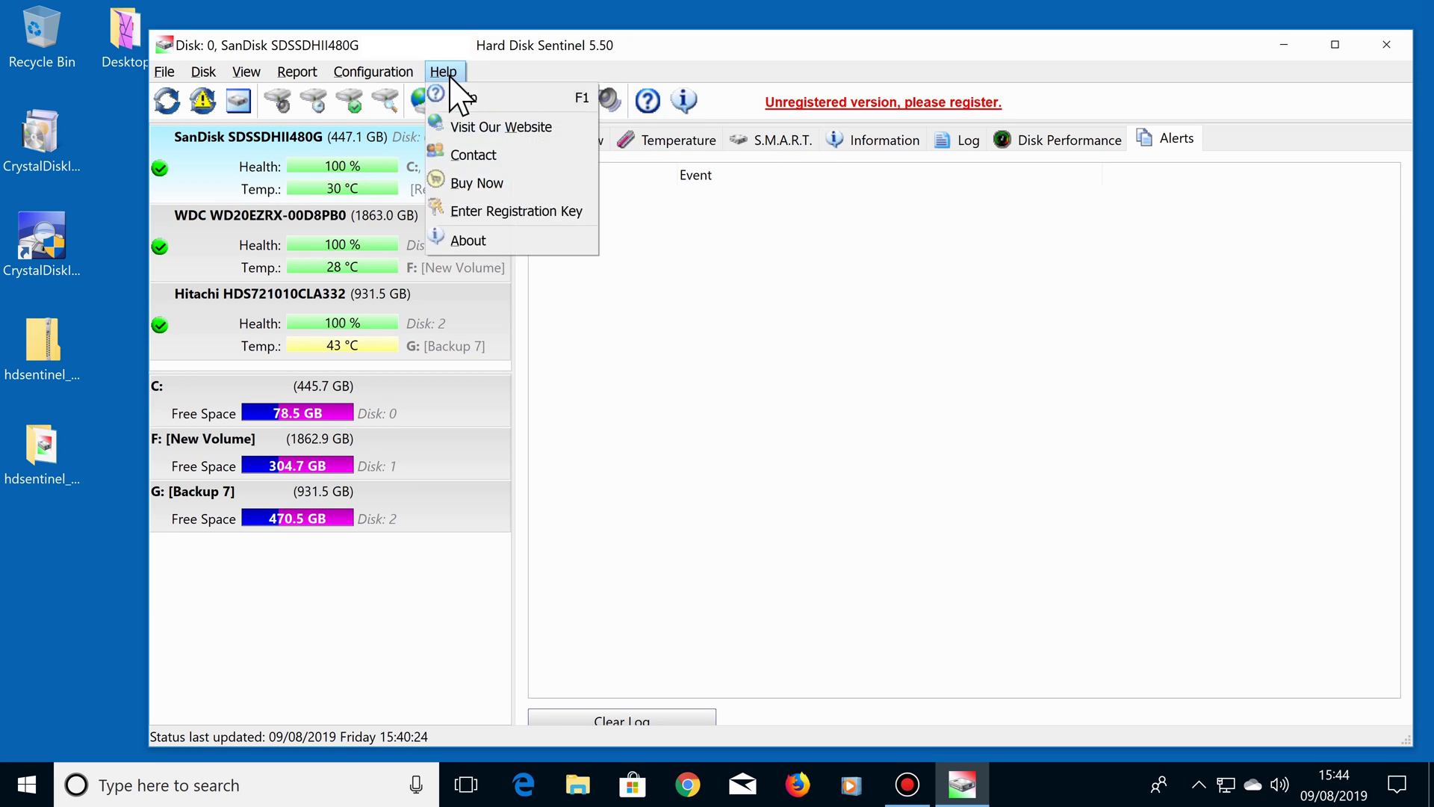
{"action": "left_click", "coordinate": [514, 99]}
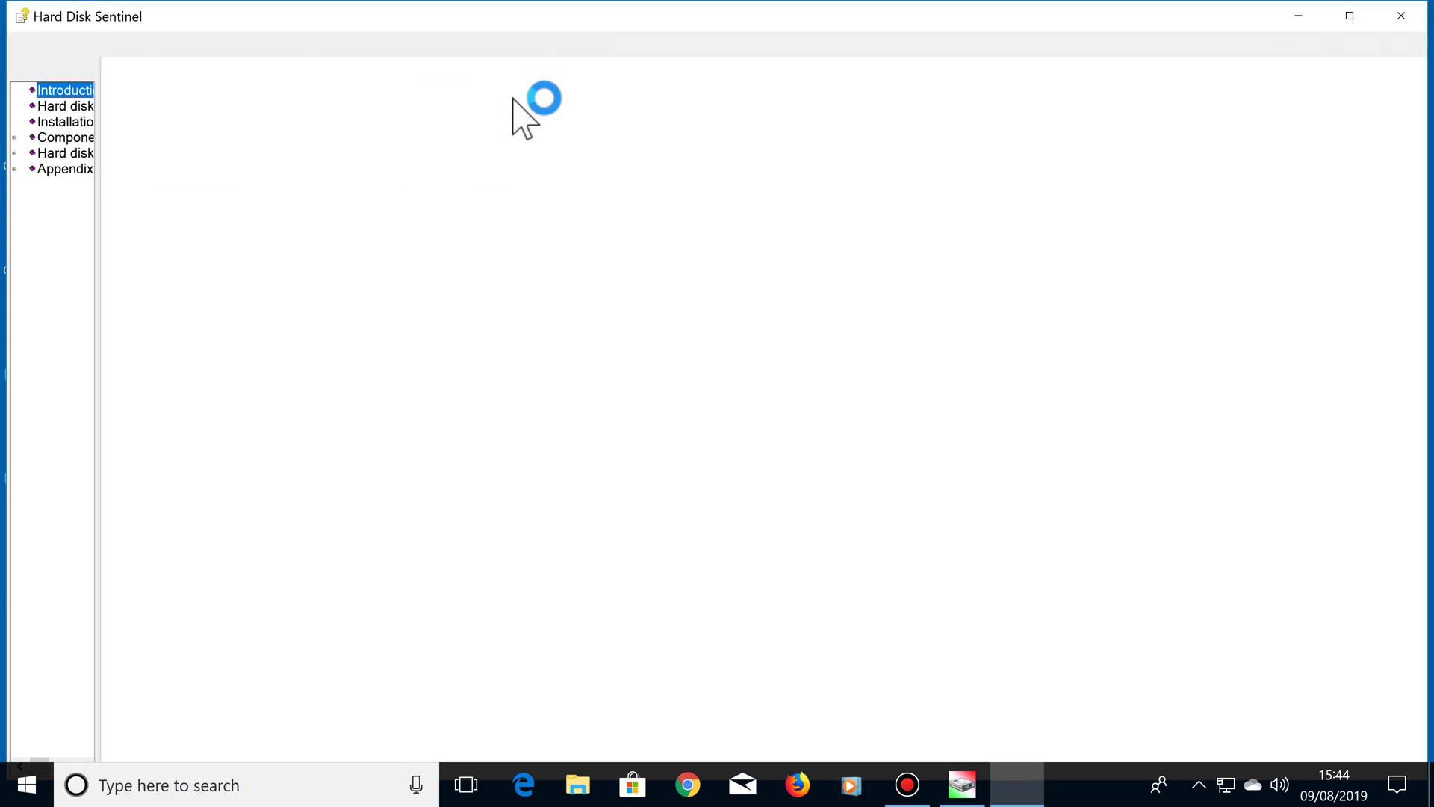